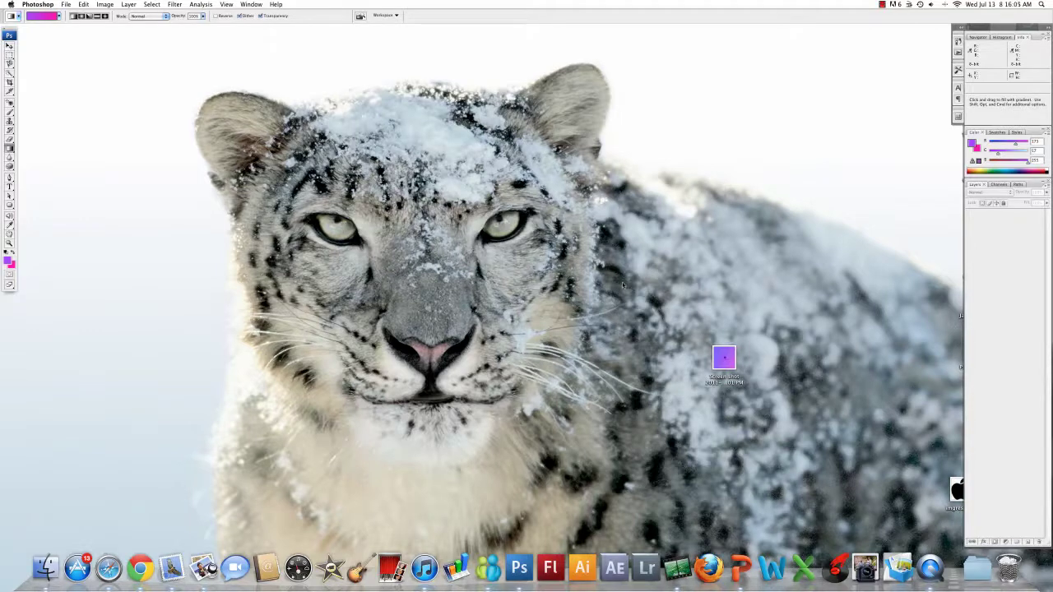
Open the reference screenshot from the desktop, examine its gradient background, apple logo and lettering, and close it
double_click(724, 359)
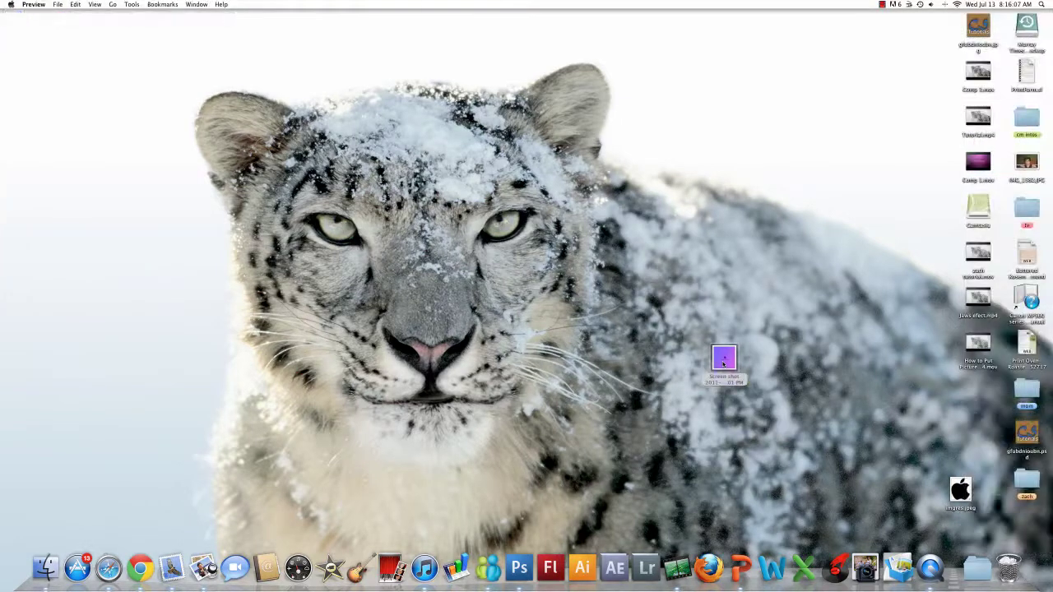
left_click_drag(256, 19, 508, 97)
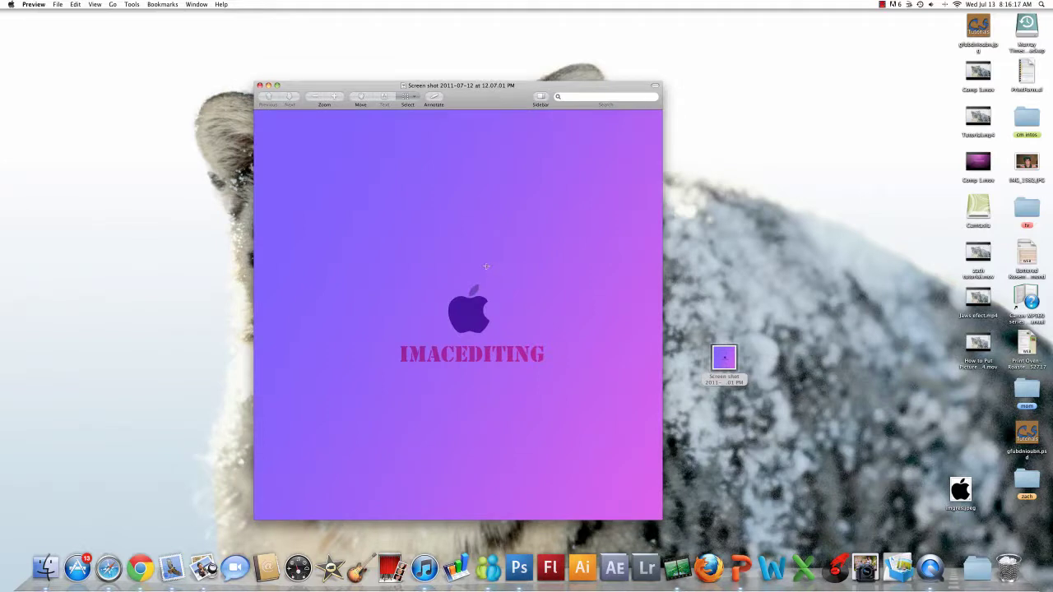
left_click_drag(615, 255, 377, 384)
left_click(408, 415)
left_click(260, 86)
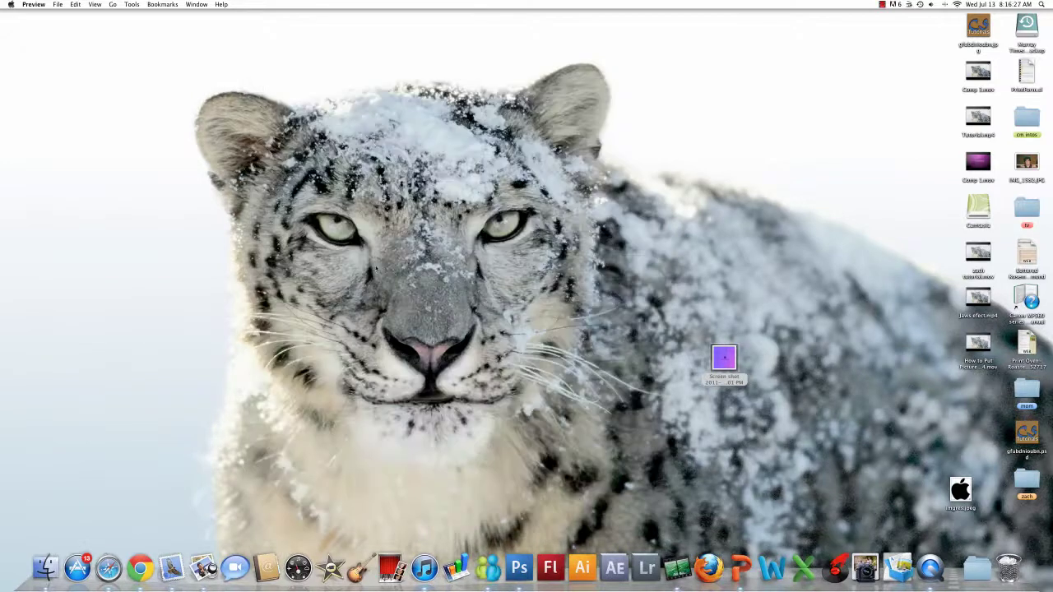
Switch to Photoshop and create a new 2000 x 2000 pixel RGB document at 100 pixels/inch with a white background
left_click(508, 575)
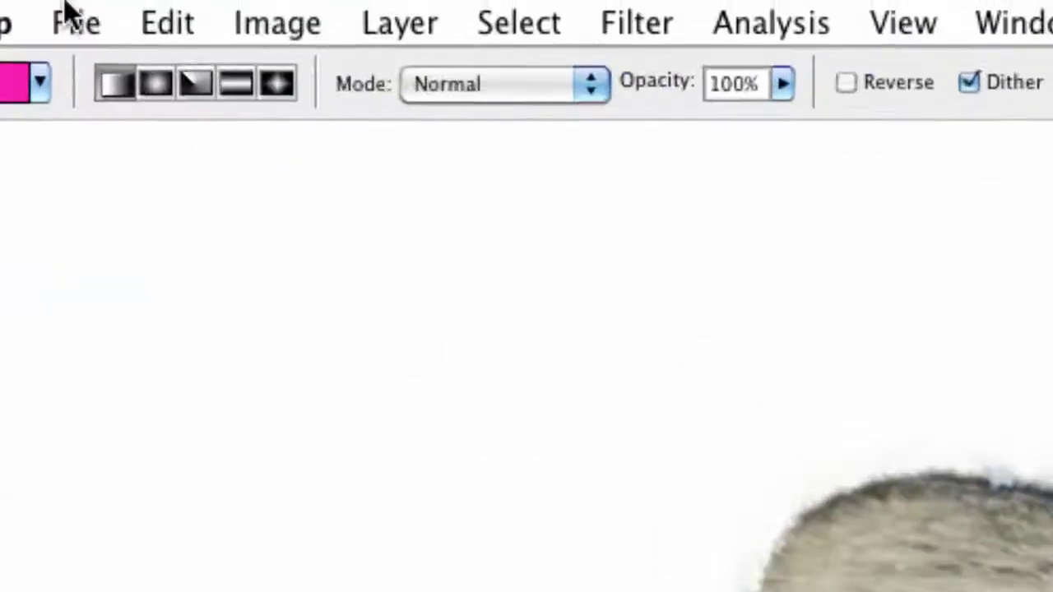
left_click(66, 4)
left_click(146, 82)
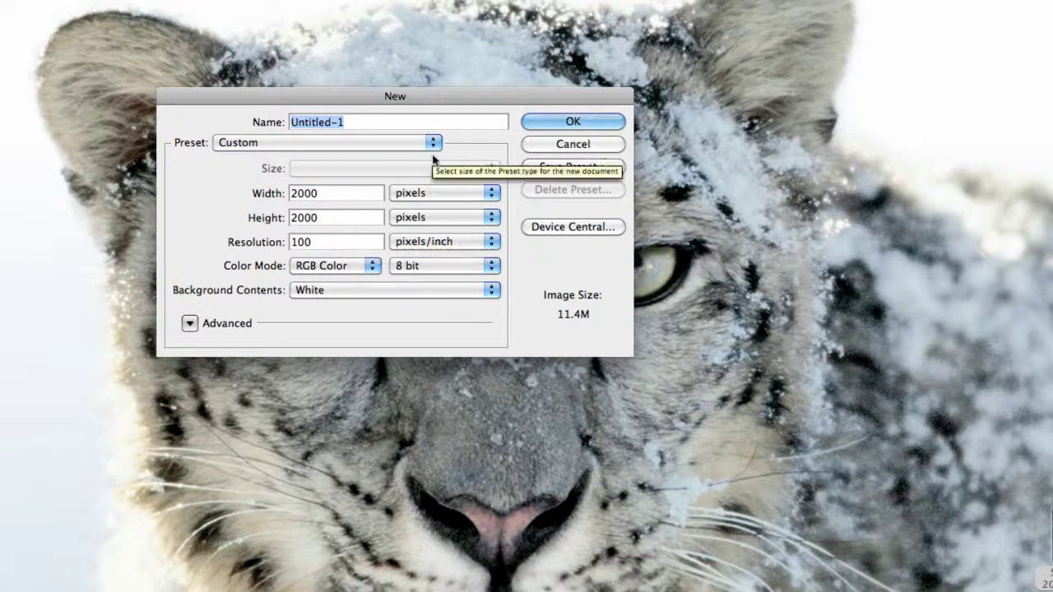
left_click(578, 121)
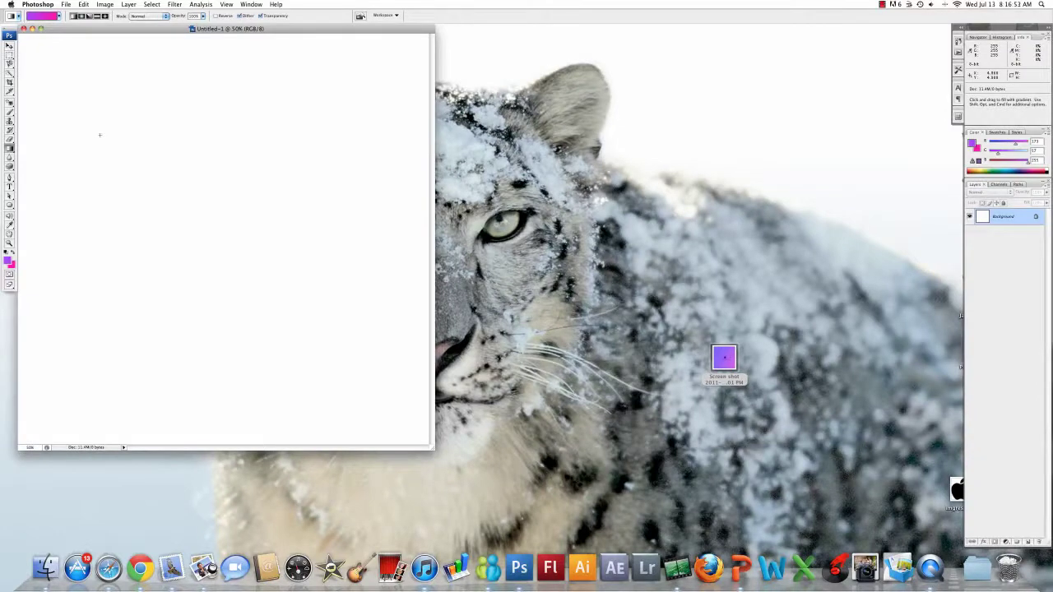
Set both the foreground and background colours to white by sampling the blank canvas
left_click(7, 260)
left_click(266, 148)
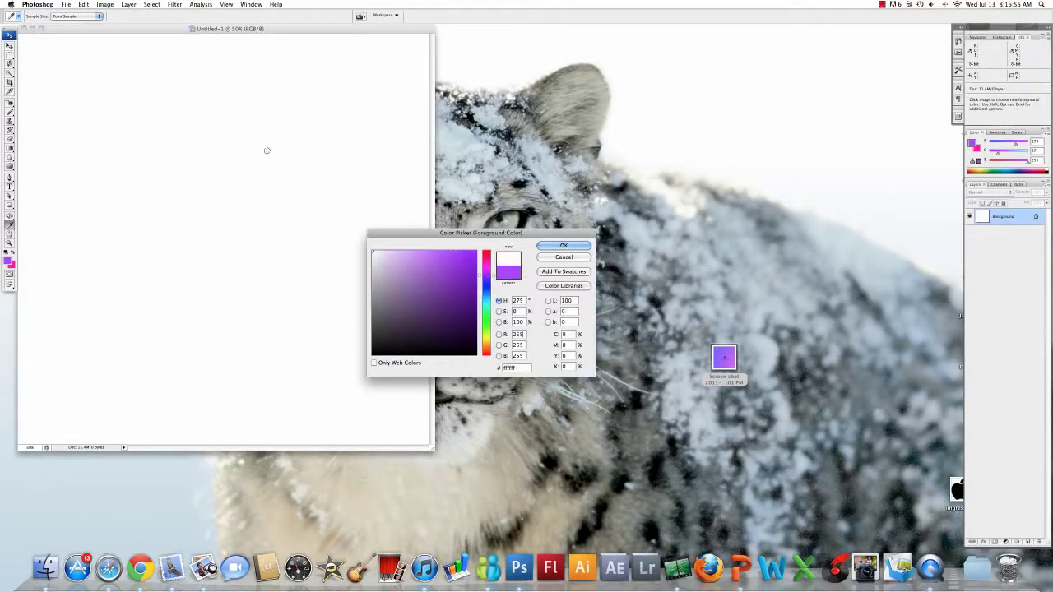
left_click(564, 246)
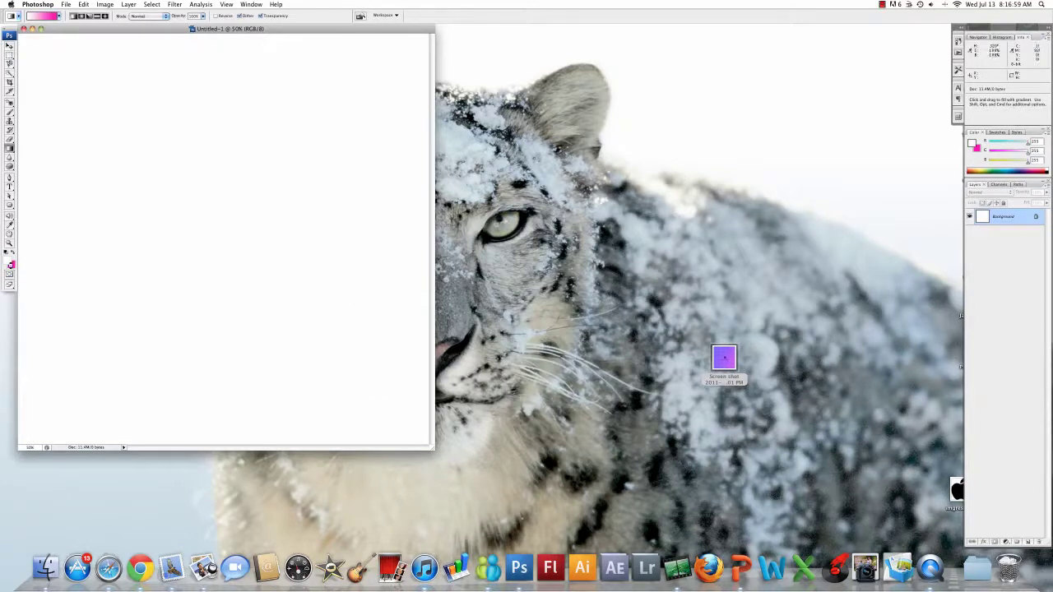
left_click(13, 266)
left_click(324, 211)
left_click(564, 246)
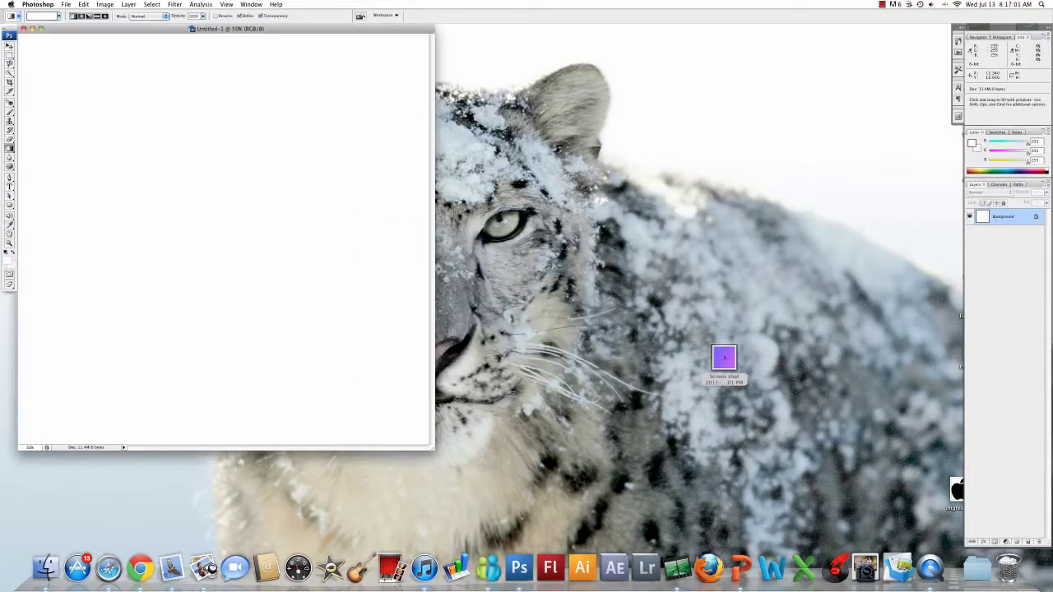
Activate the Gradient tool and set the foreground colour to a bright, saturated purple
key("g")
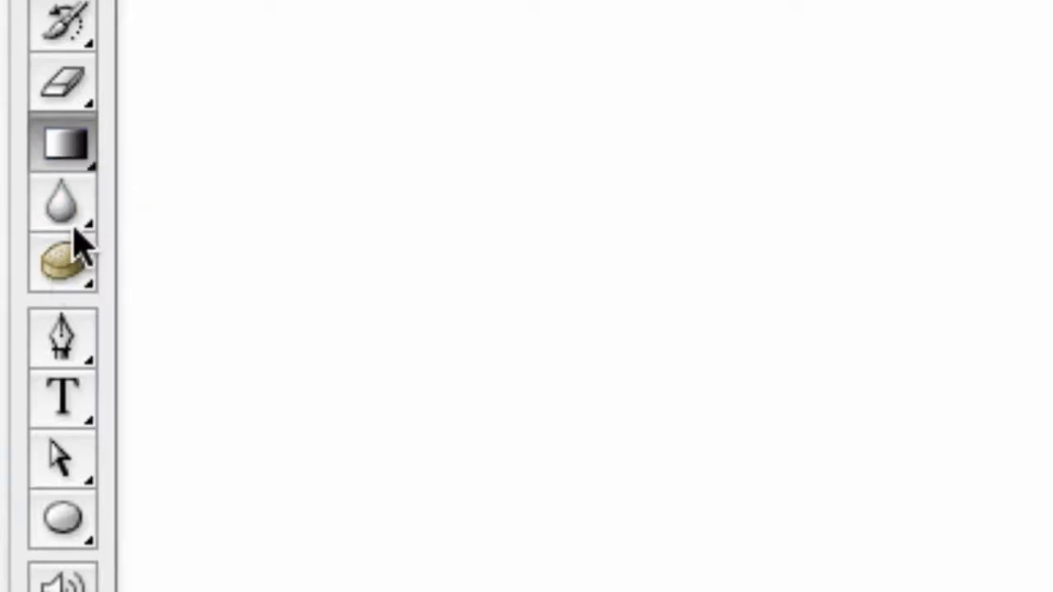
left_click(64, 153)
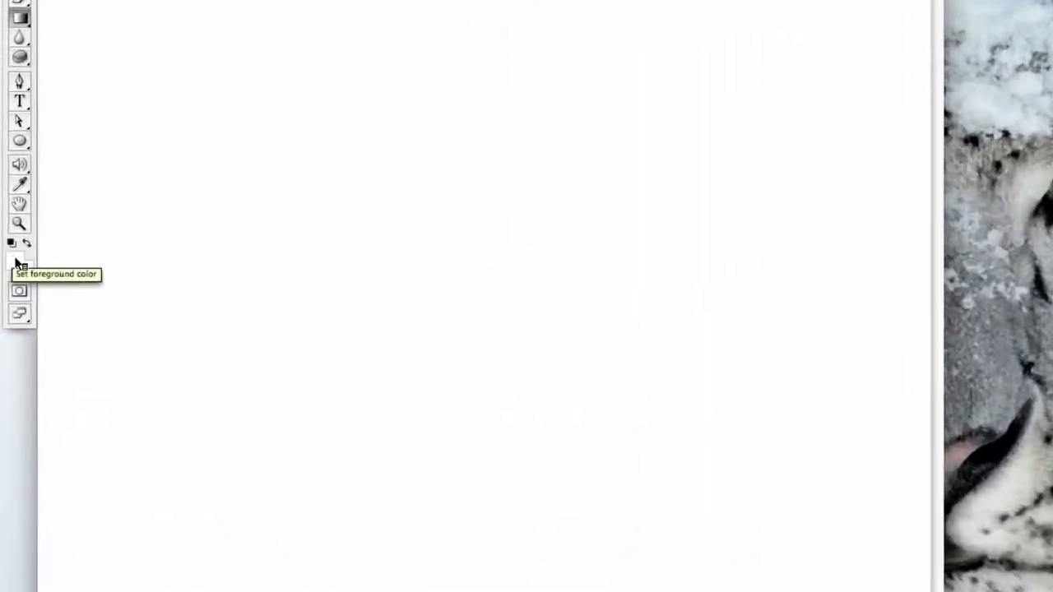
left_click(14, 268)
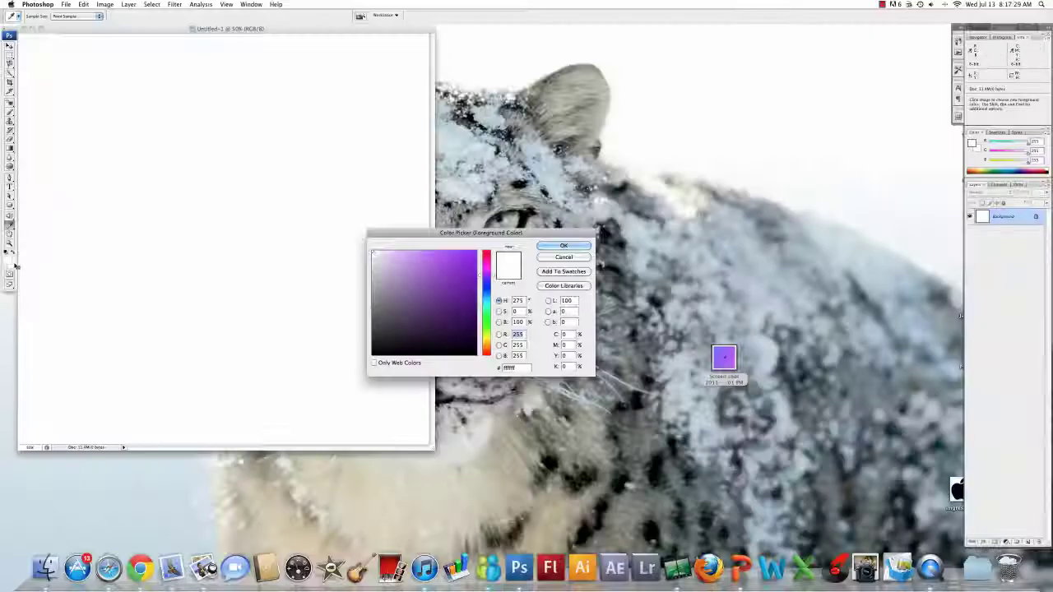
left_click(475, 252)
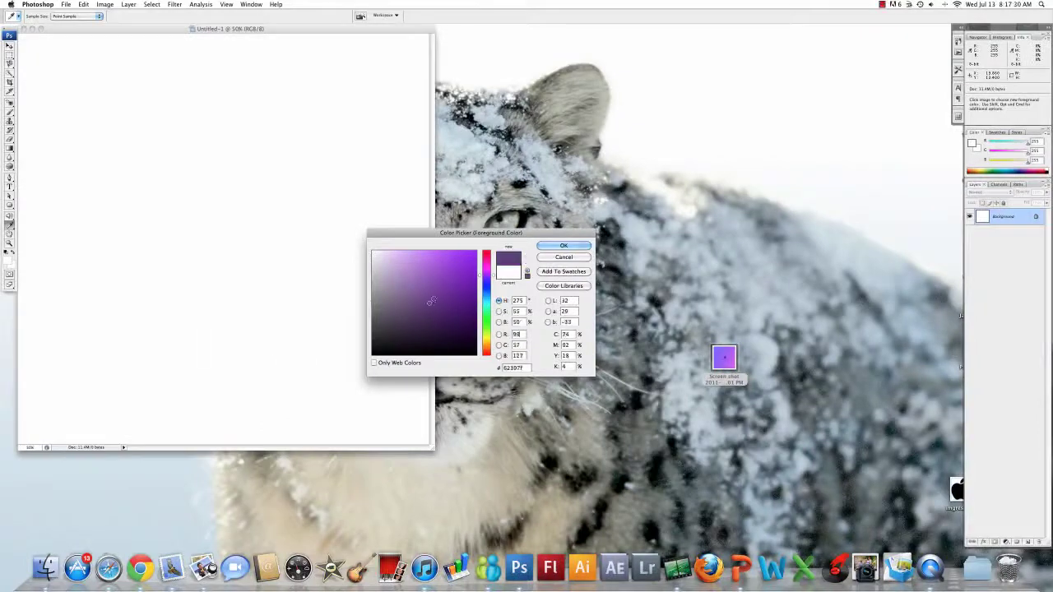
left_click(564, 247)
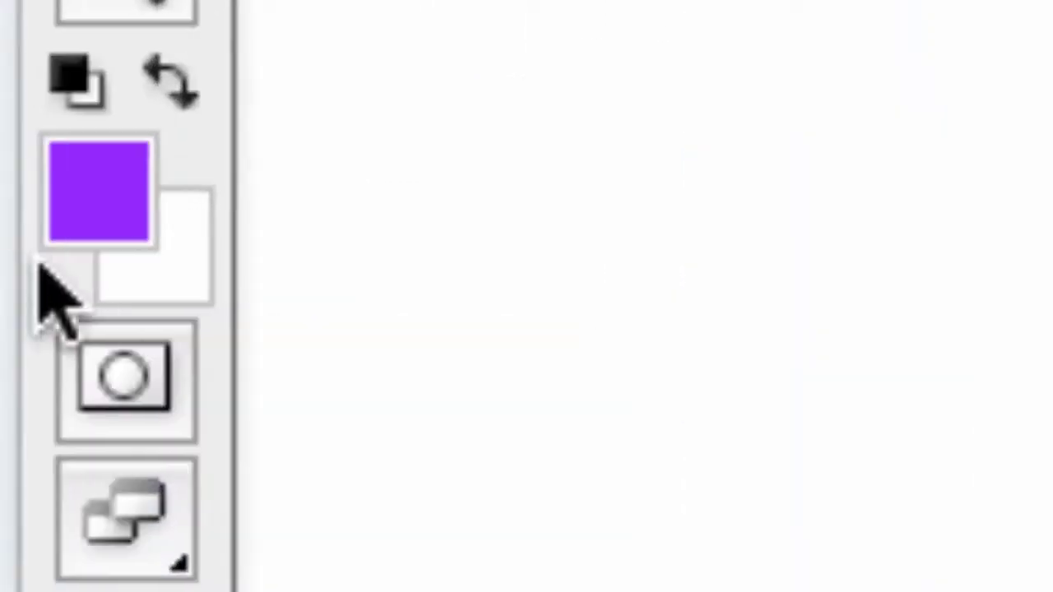
Set the background colour to hot pink, ff00a8
left_click(120, 270)
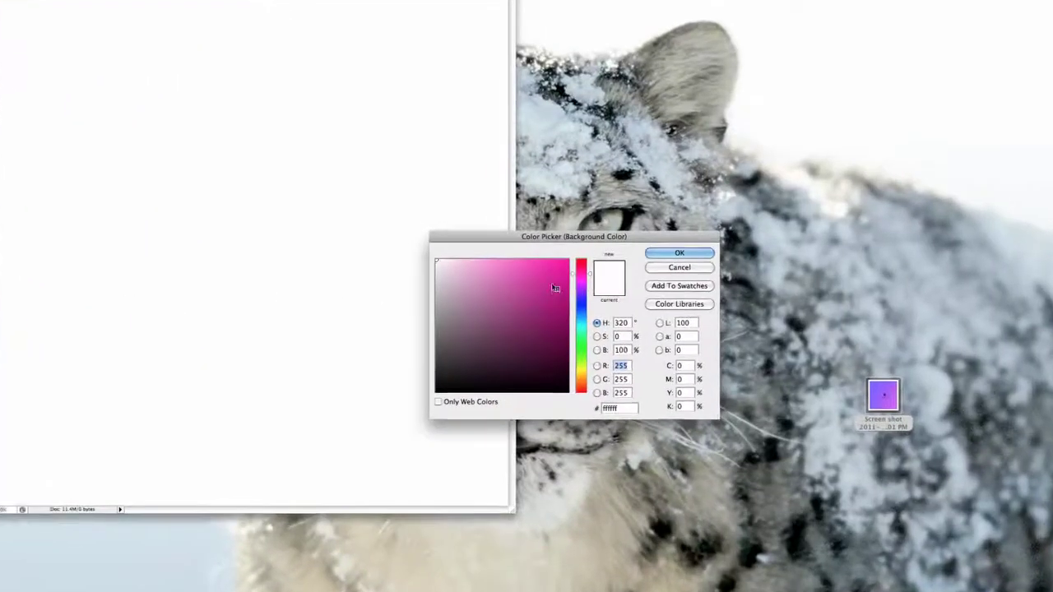
left_click(566, 264)
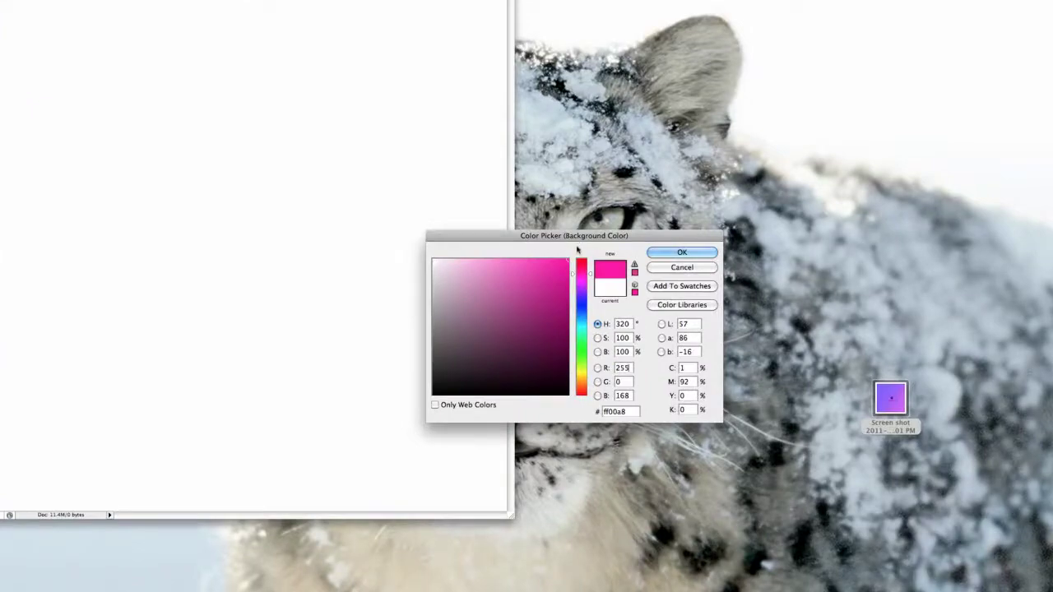
left_click(688, 253)
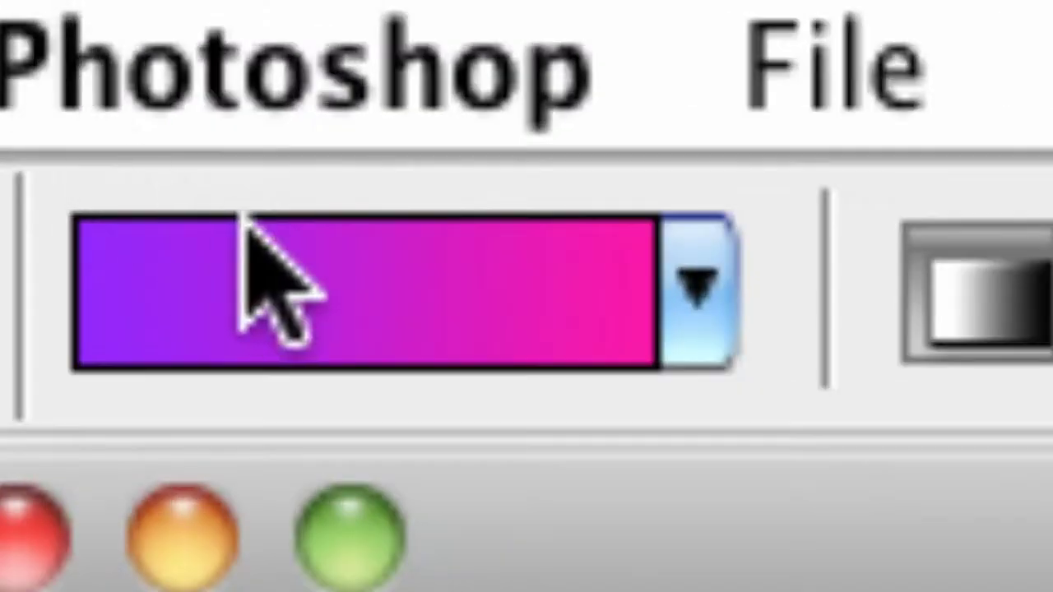
Choose the gradient preset that blends the purple foreground colour into the pink background colour
left_click(683, 279)
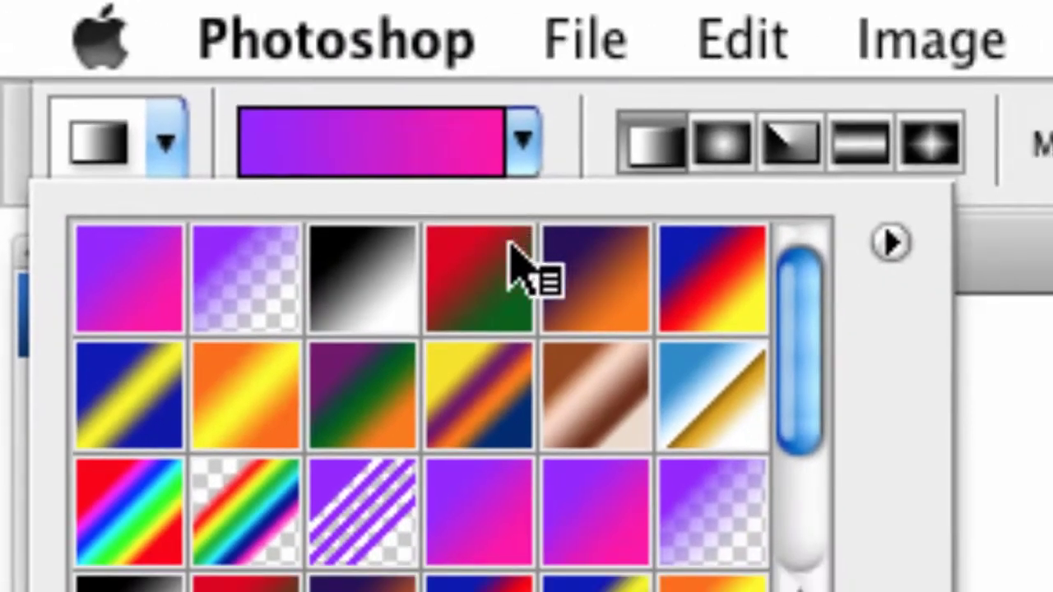
left_click(135, 280)
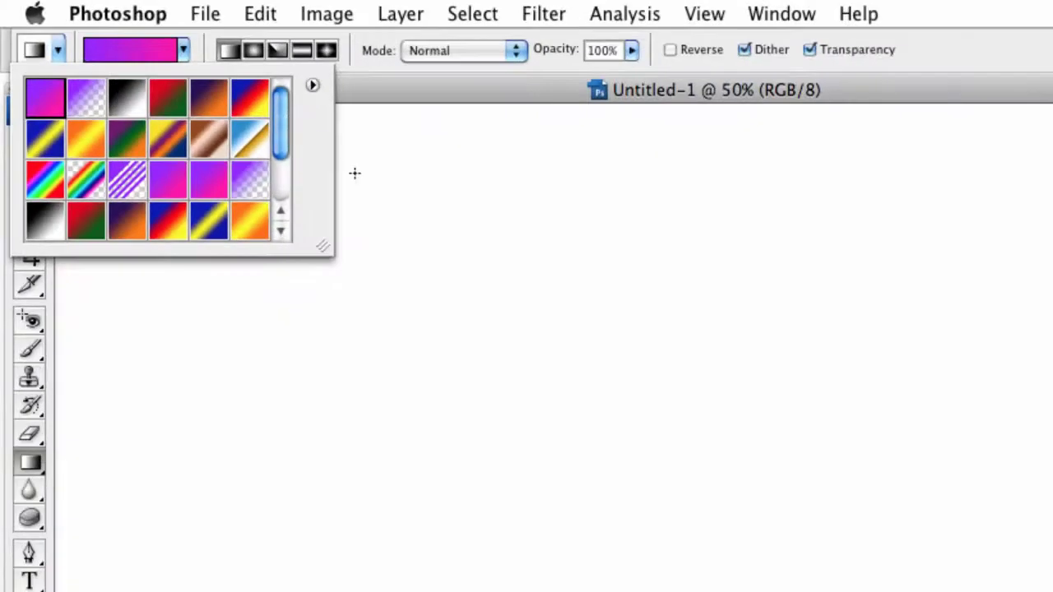
left_click(480, 257)
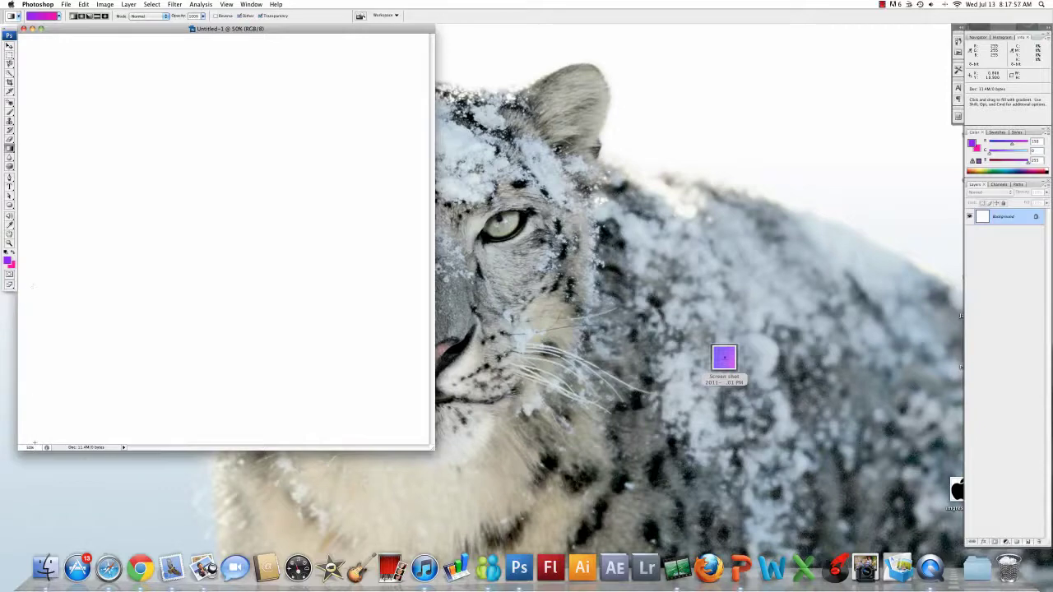
Try short linear gradient strokes in several directions on the canvas to compare how the purple and pink blend
left_click_drag(35, 442, 8, 429)
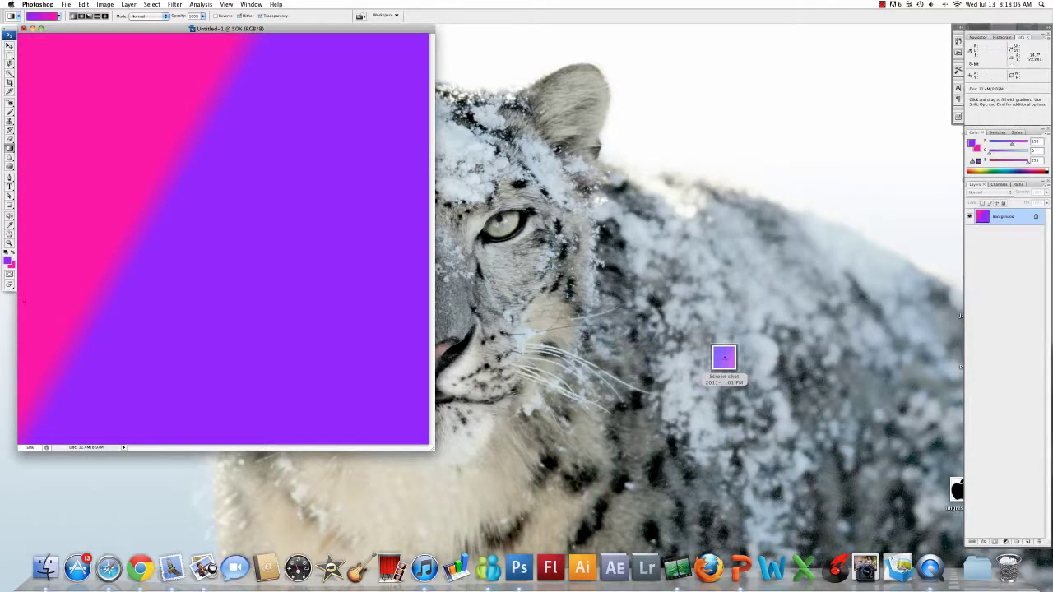
mouse_move(25, 436)
left_mouse_down()
mouse_move(423, 37)
mouse_move(25, 436)
left_mouse_up()
mouse_move(164, 225)
left_mouse_down()
mouse_move(235, 245)
mouse_move(144, 224)
left_mouse_up()
mouse_move(223, 189)
left_mouse_down()
mouse_move(223, 235)
mouse_move(223, 190)
left_mouse_up()
left_click_drag(228, 199, 216, 229)
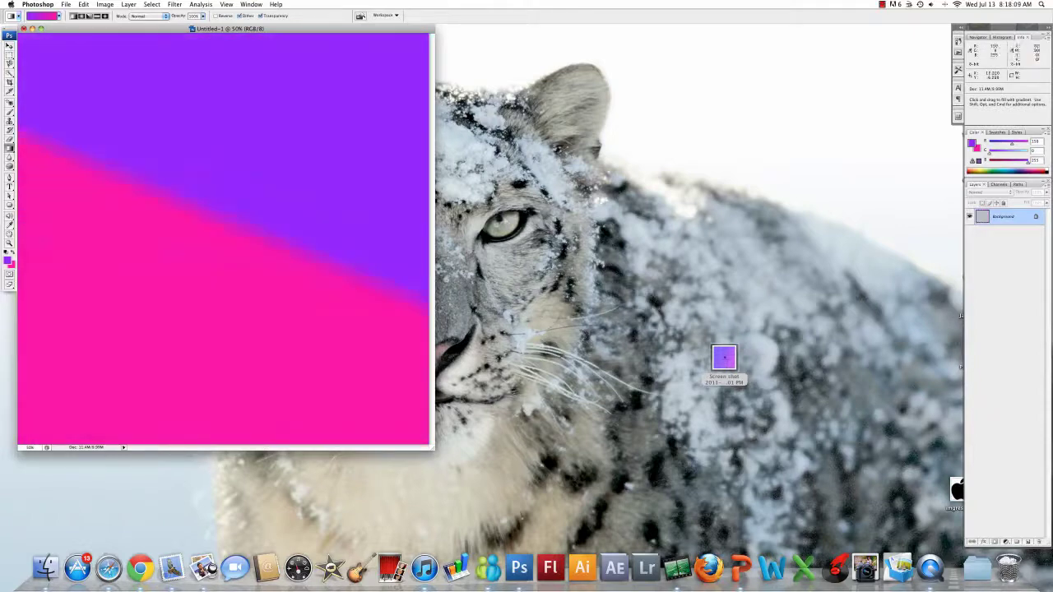
mouse_move(123, 165)
left_mouse_down()
mouse_move(329, 329)
mouse_move(124, 165)
left_mouse_up()
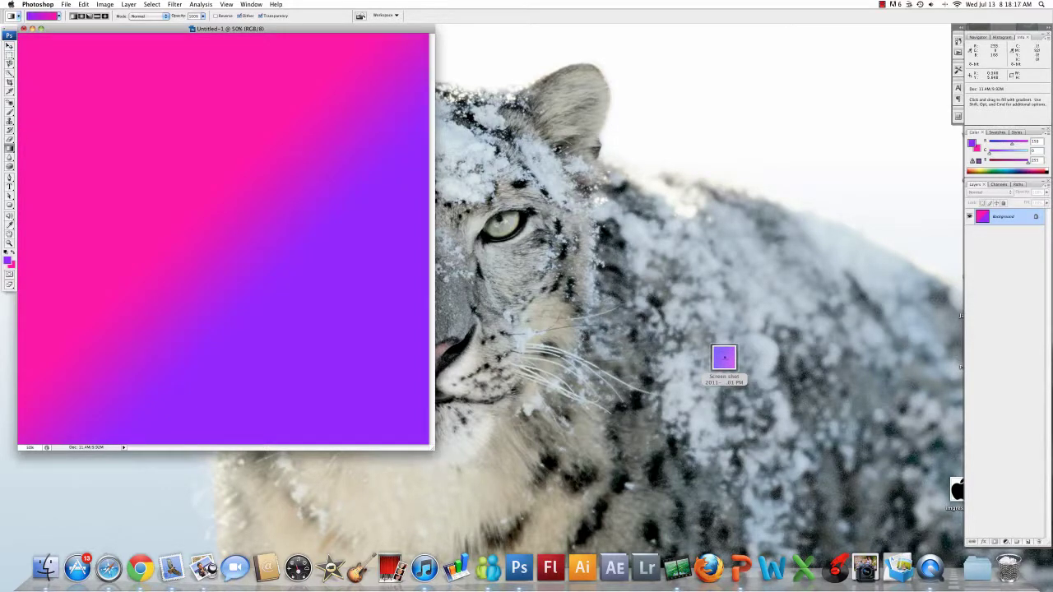
Fill the canvas with a wide, soft diagonal gradient running from purple at the upper left to pink at the lower right
left_click_drag(123, 206, 461, 398)
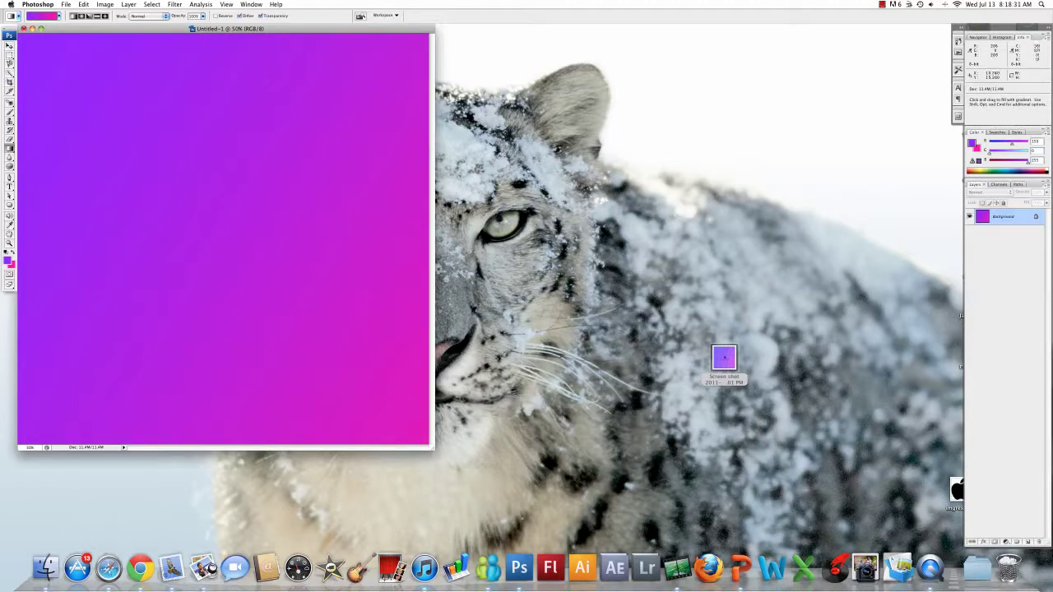
Open imgres.jpeg from the desktop in Photoshop and arrange the gradient document beside it
left_click(724, 380)
left_click_drag(960, 489, 582, 470)
left_click(519, 568)
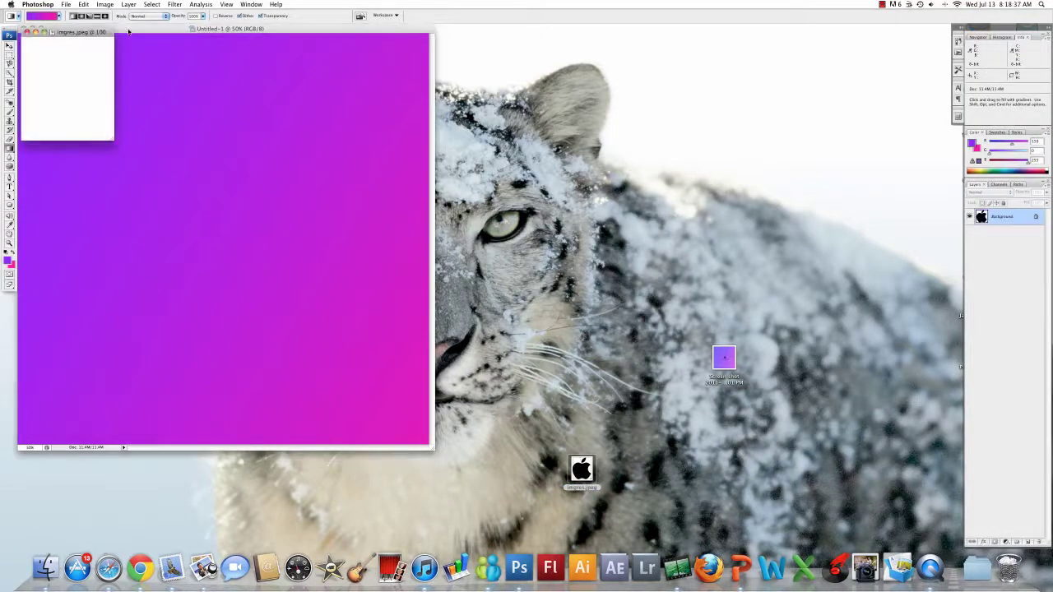
left_click_drag(123, 28, 263, 32)
left_click(56, 63)
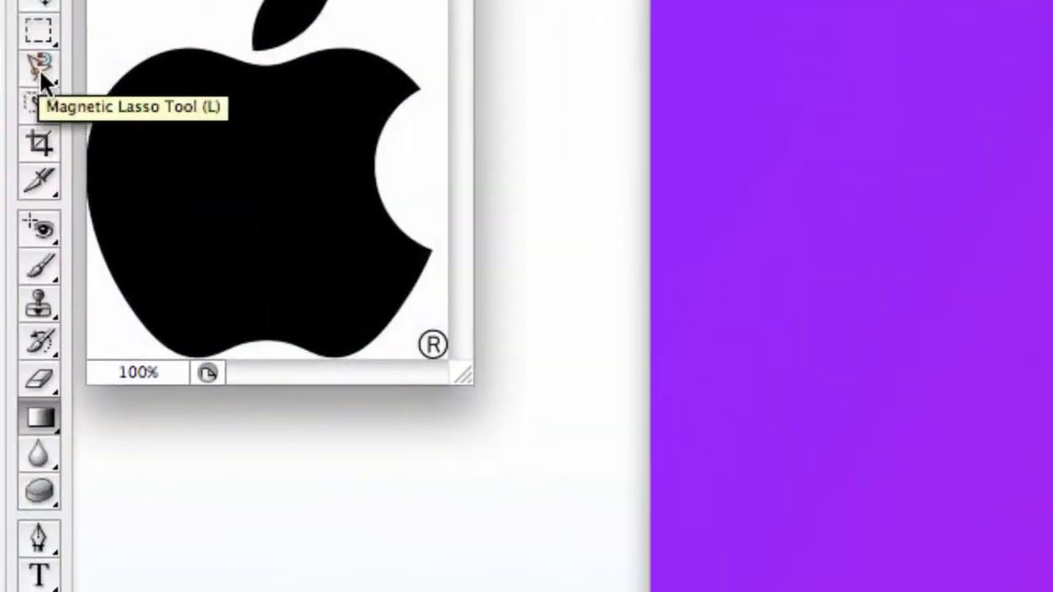
Trace the apple's body in imgres.jpeg with the Magnetic Lasso tool, leaving out the leaf, and close the selection
left_click(42, 69)
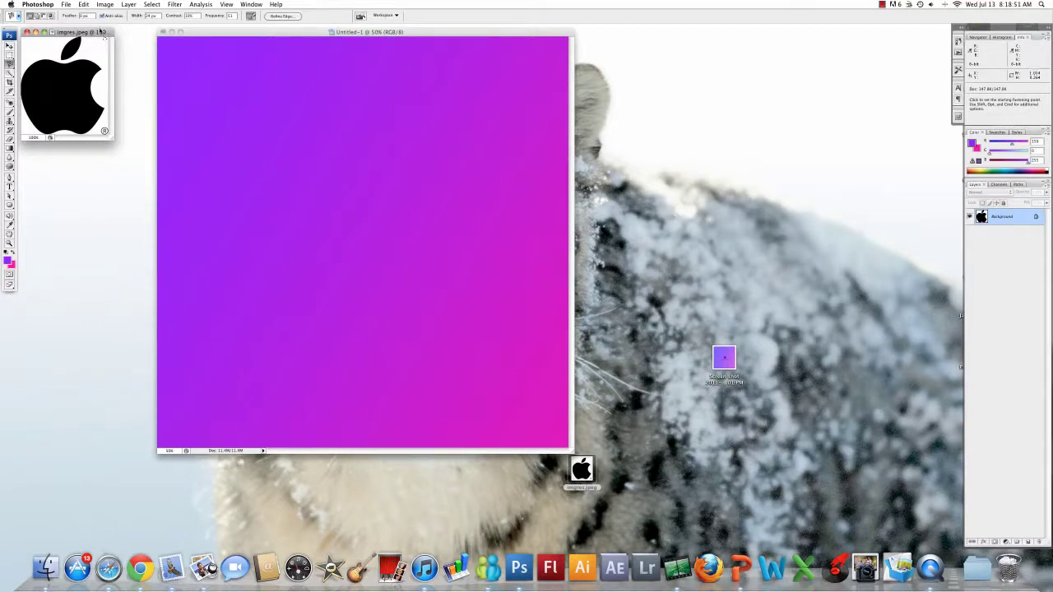
left_click_drag(105, 34, 173, 165)
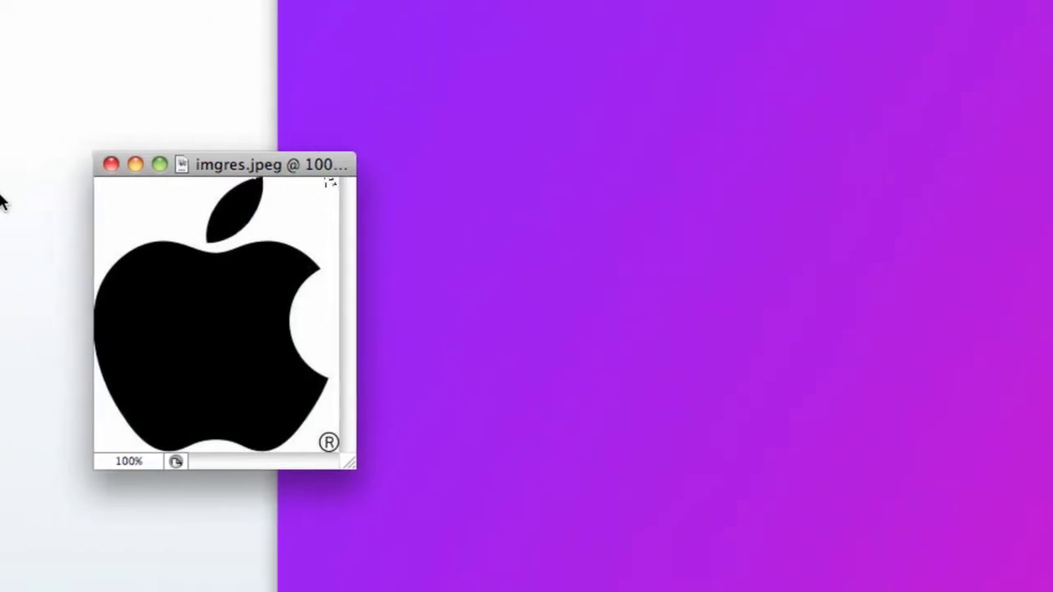
left_click(290, 209)
left_click_drag(301, 251, 323, 257)
key("BackSpace")
key("BackSpace")
left_click(322, 263)
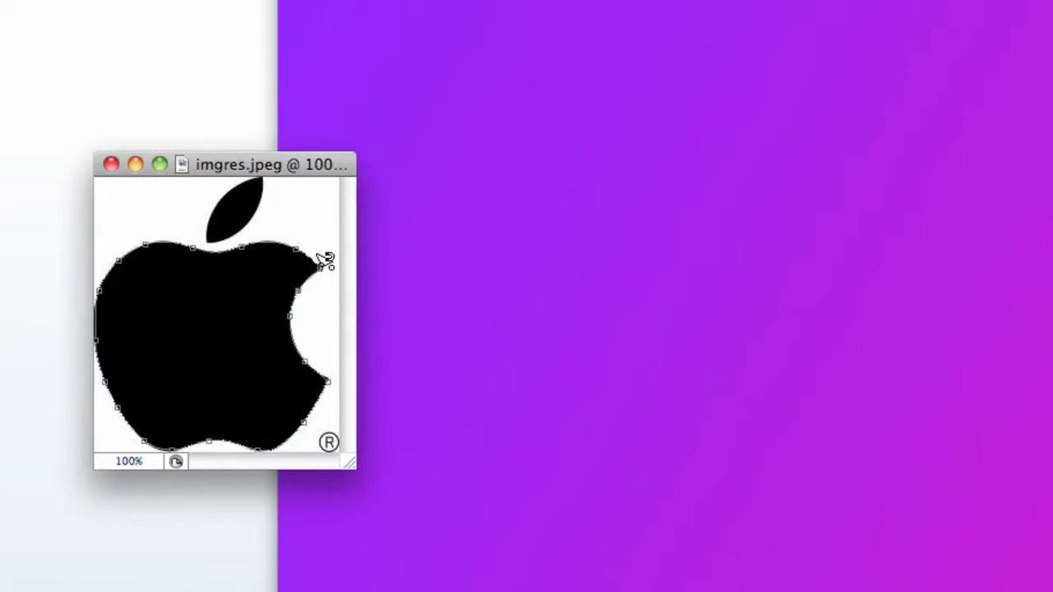
left_click(320, 257)
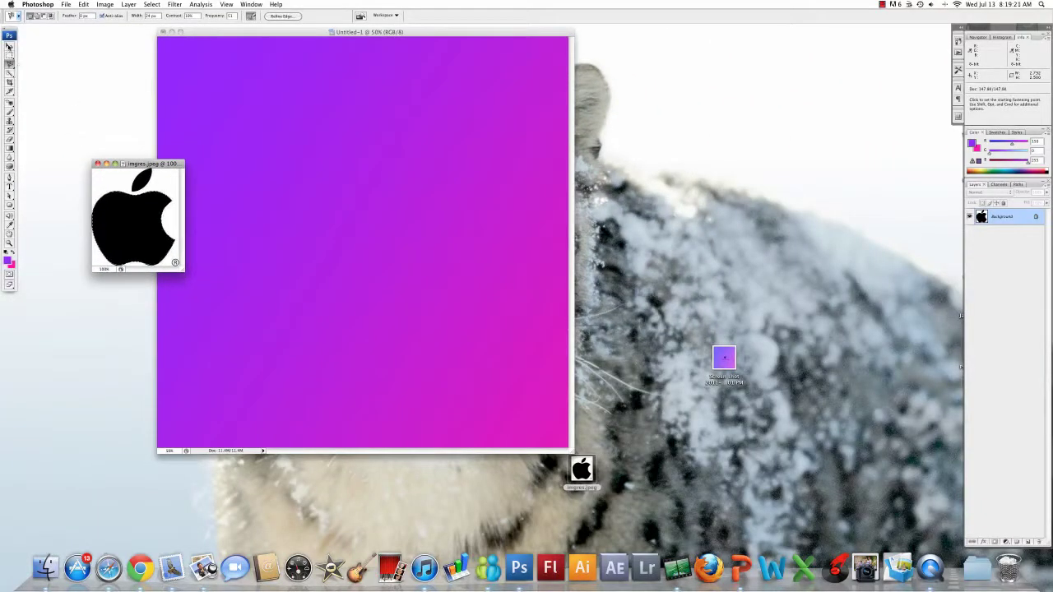
Use the Move tool to transfer the selected apple body to the middle of the gradient document
left_click(9, 47)
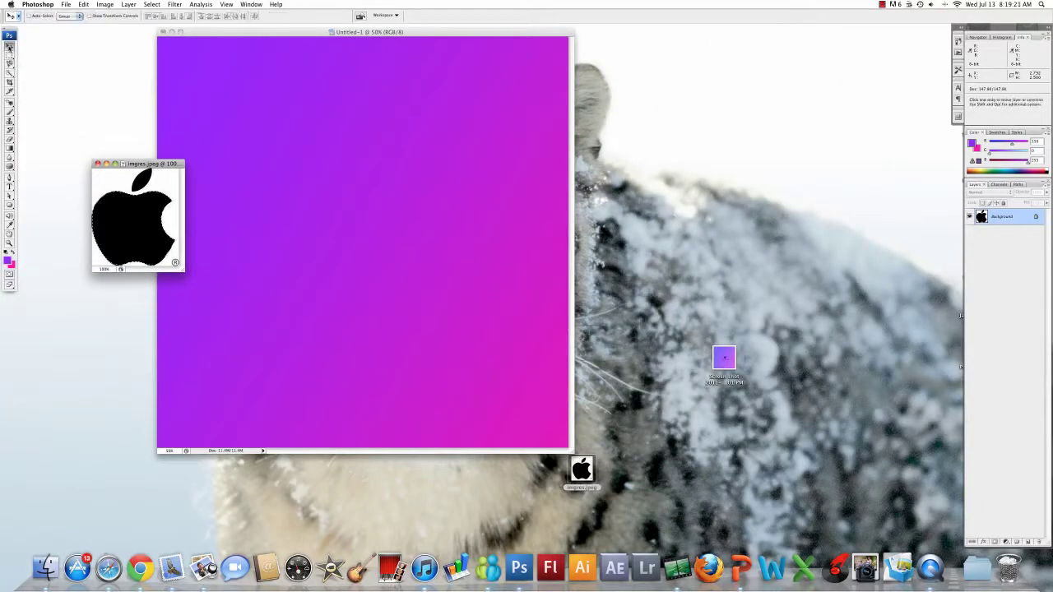
left_click_drag(132, 218, 369, 244)
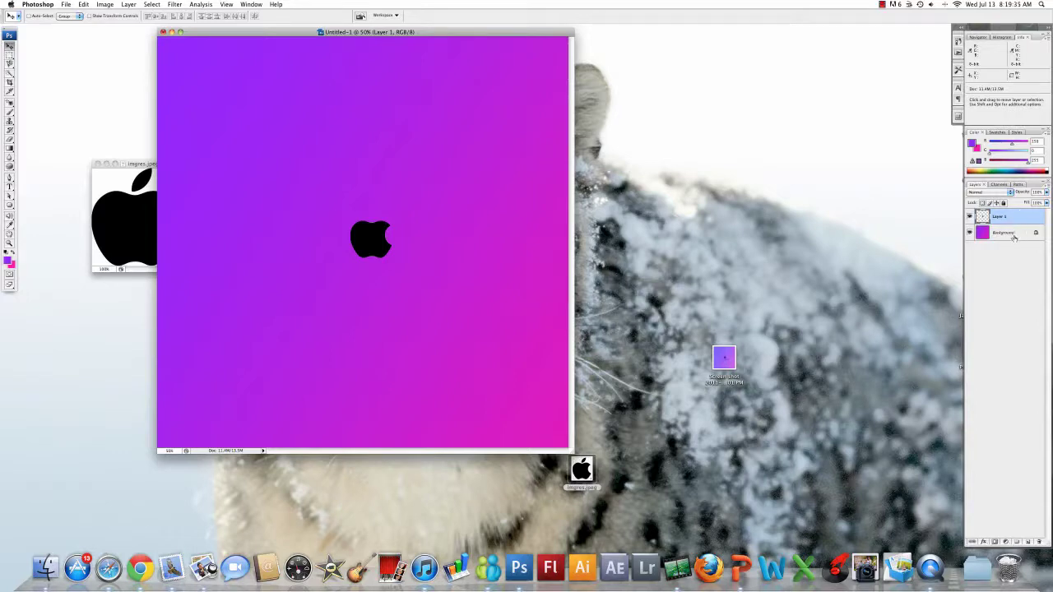
Reopen the reference screenshot to check the logo's look, close it and return to the gradient document in Photoshop
double_click(724, 359)
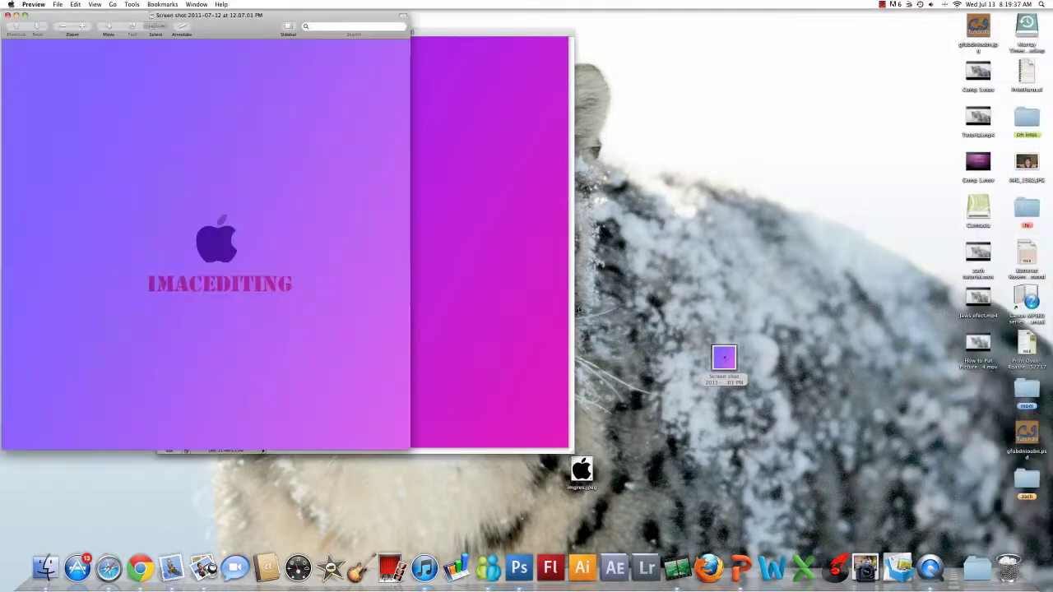
left_click(7, 16)
left_click(370, 247)
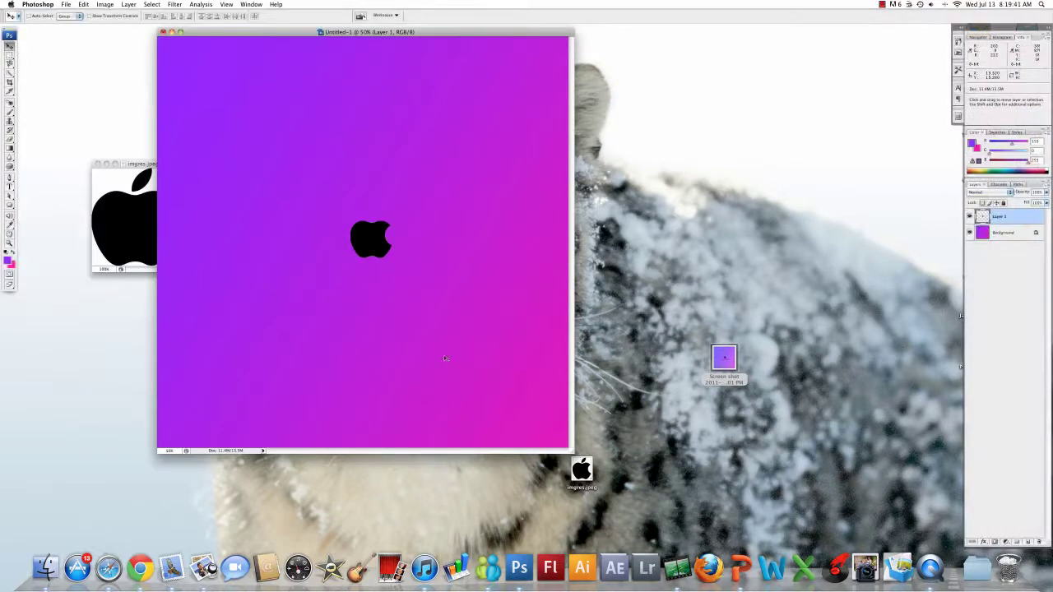
Lower the opacity of the apple body layer, Layer 1, to about 25% in its blending options
double_click(1029, 216)
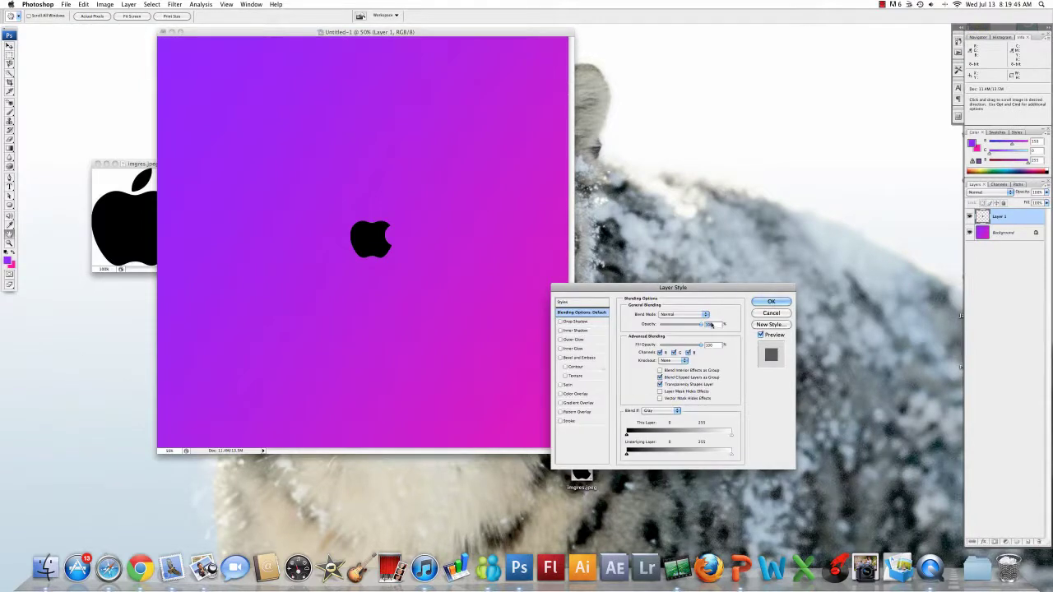
left_click_drag(703, 326, 667, 317)
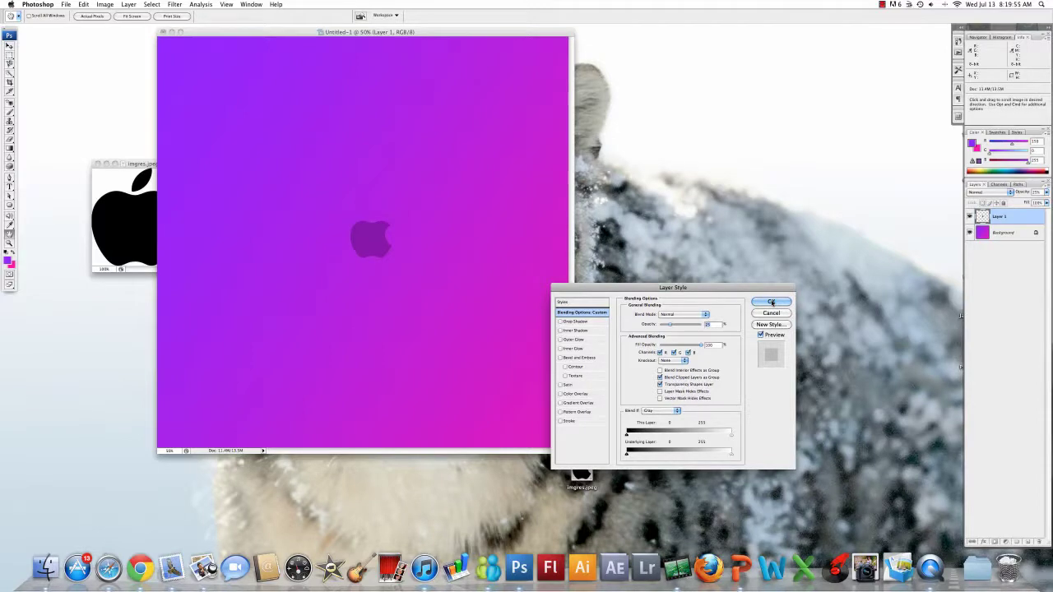
left_click(772, 302)
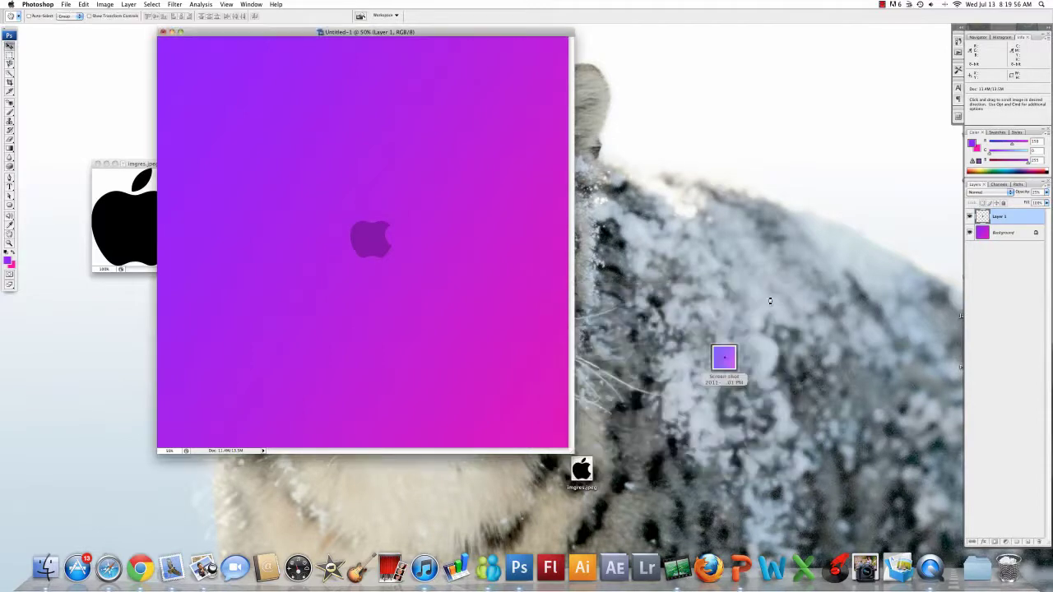
Select the leaf in imgres.jpeg with the Magnetic Lasso, move it above the apple body in the gradient document, and close imgres.jpeg
left_click(122, 175)
left_click(10, 64)
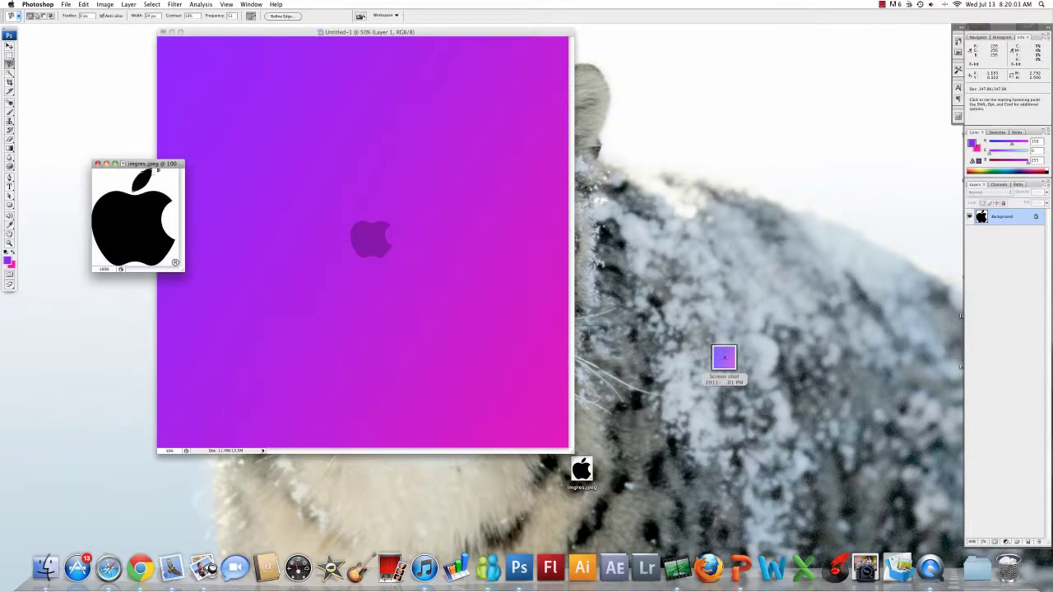
left_click(10, 46)
left_click_drag(141, 180, 219, 154)
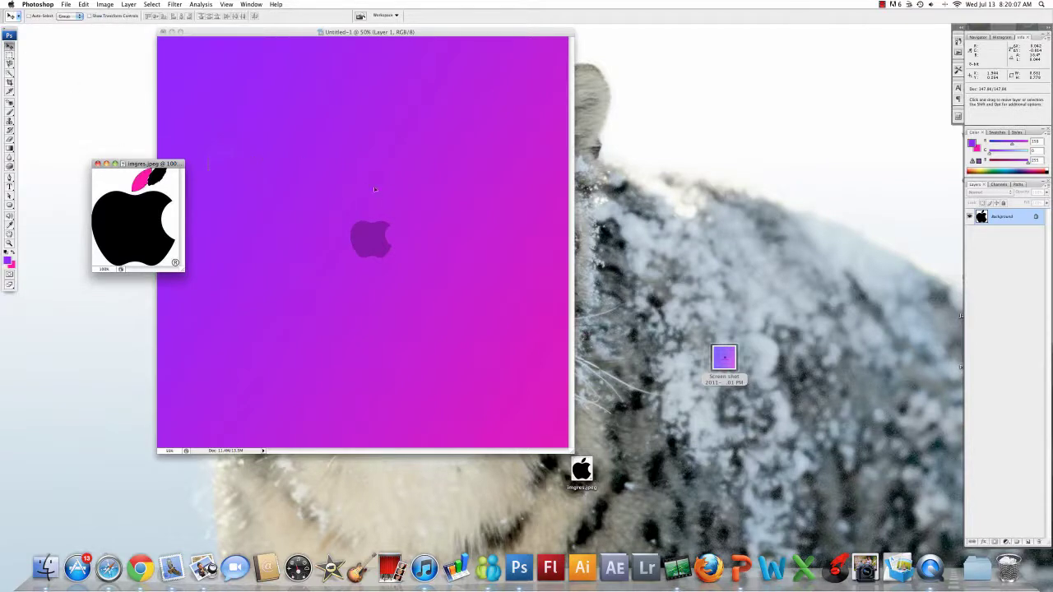
left_click_drag(387, 204, 379, 216)
left_click(98, 164)
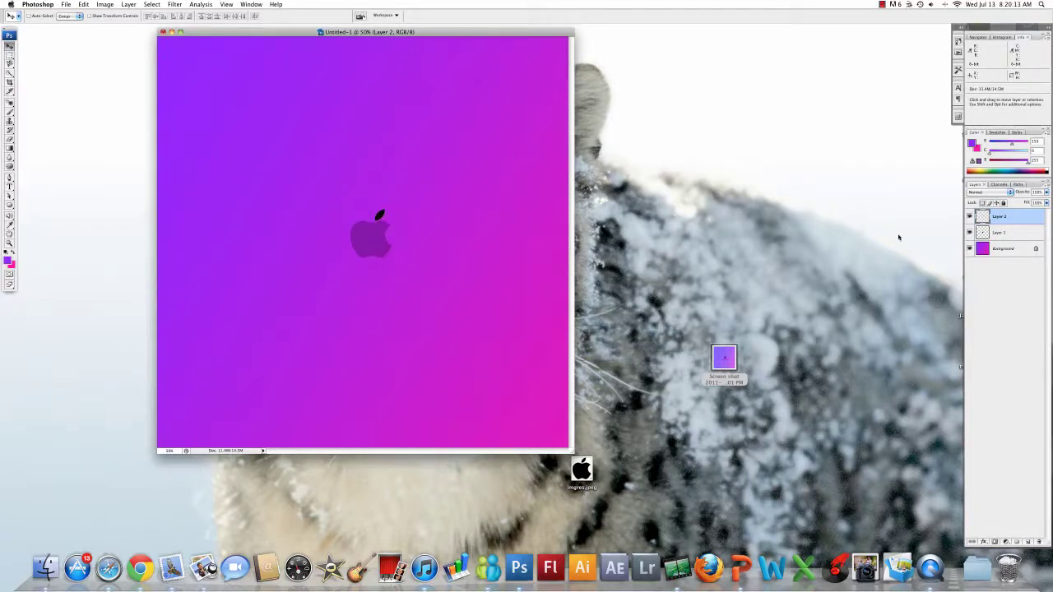
Lower the opacity of the leaf layer, Layer 2, to about 25% to match the apple body
double_click(1035, 221)
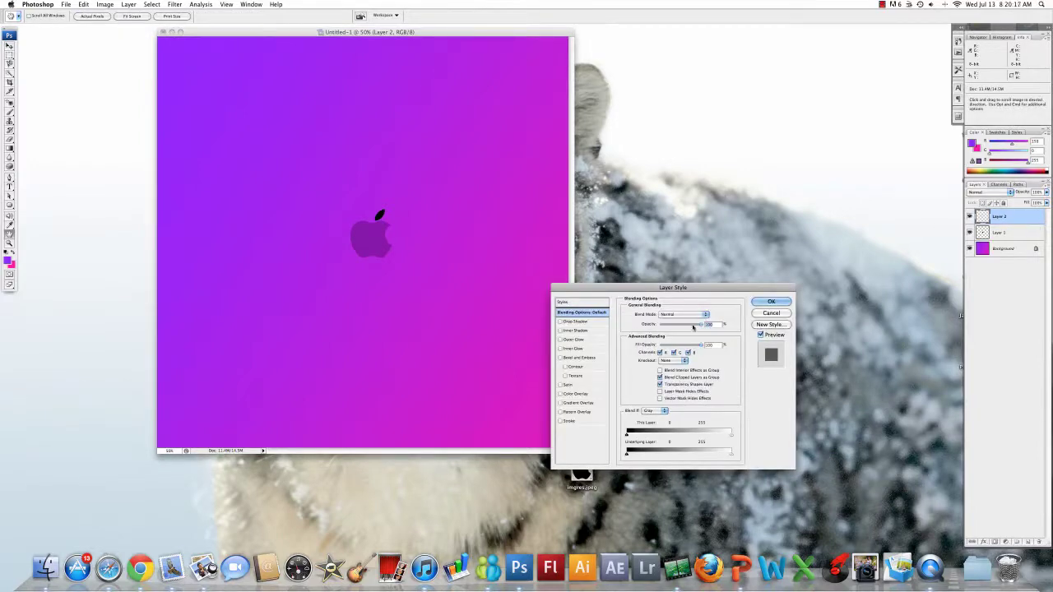
left_click_drag(701, 326, 668, 327)
key("Return")
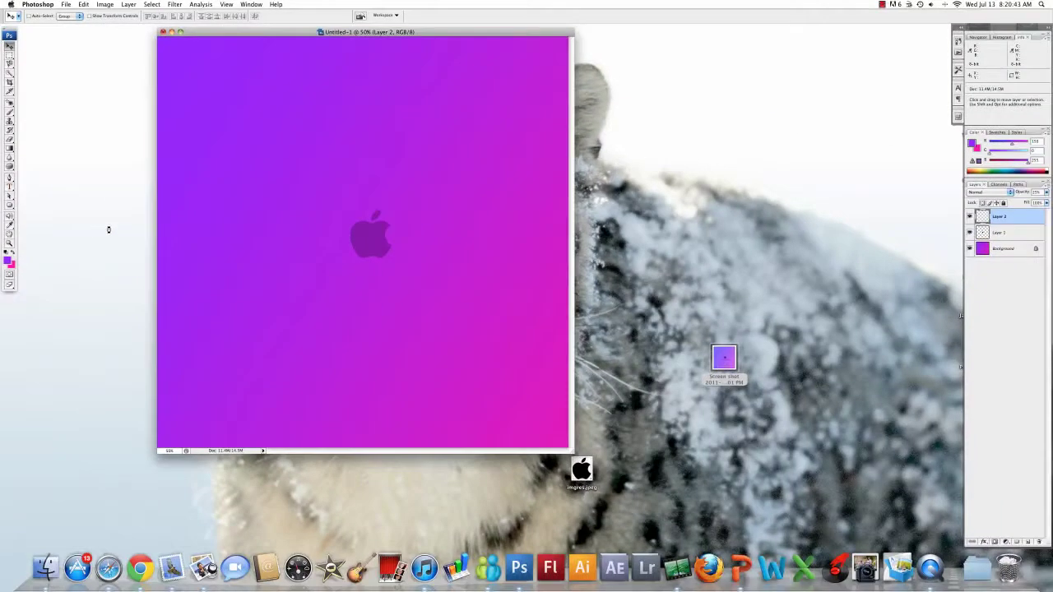
Draw a wide paragraph text box below the apple and set its font to Stencil
key("t")
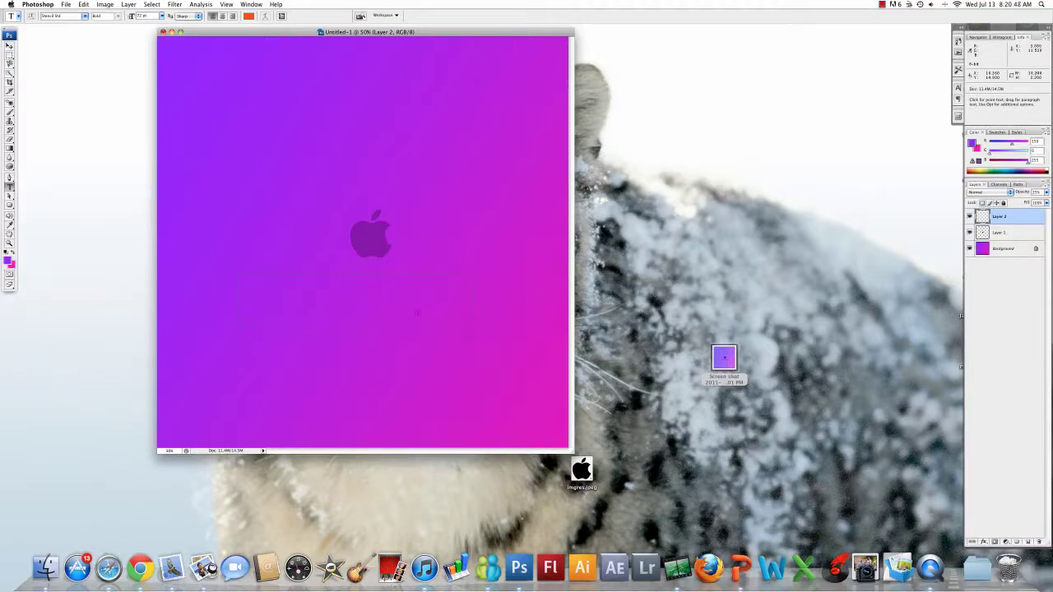
left_click_drag(237, 273, 528, 341)
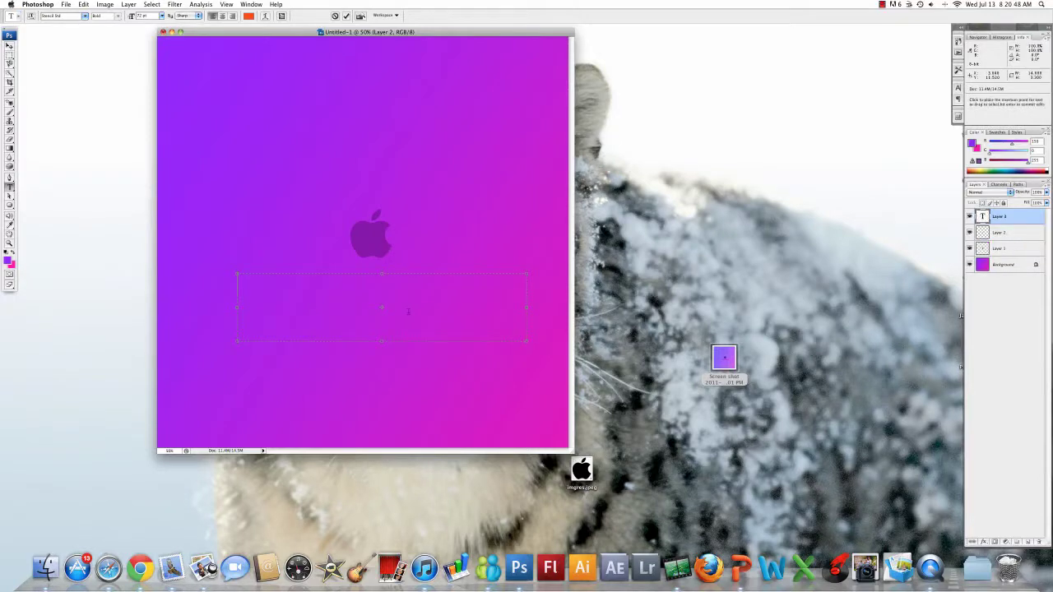
left_click(88, 17)
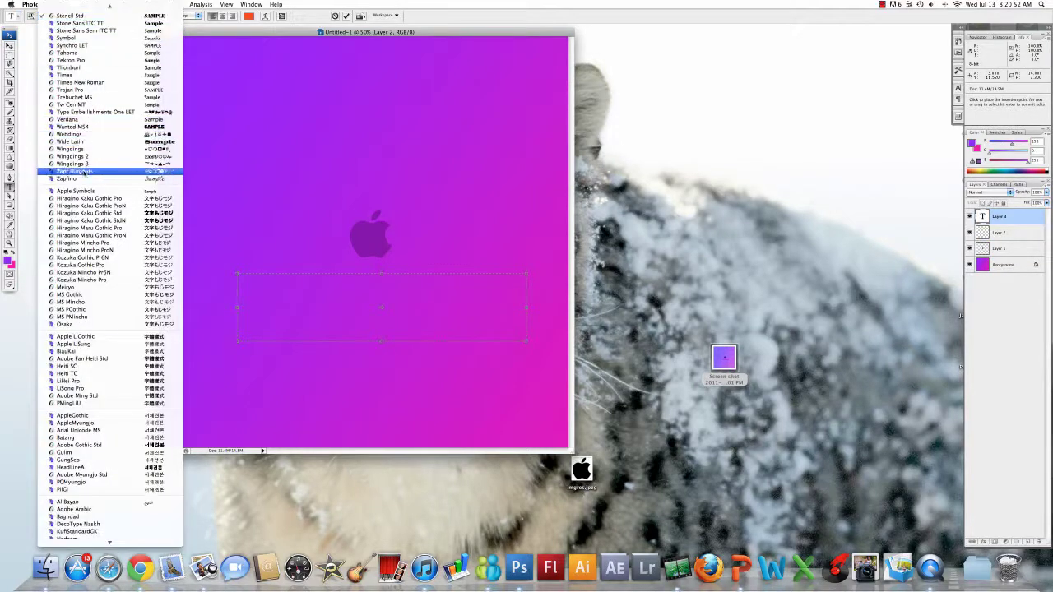
scroll(91, 135, "up", 5)
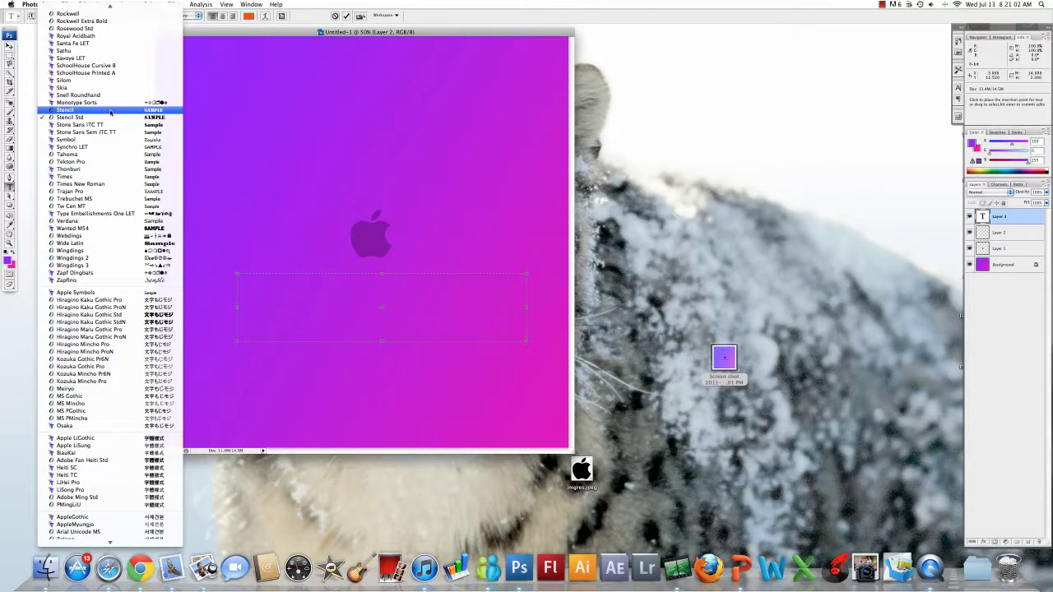
left_click(109, 111)
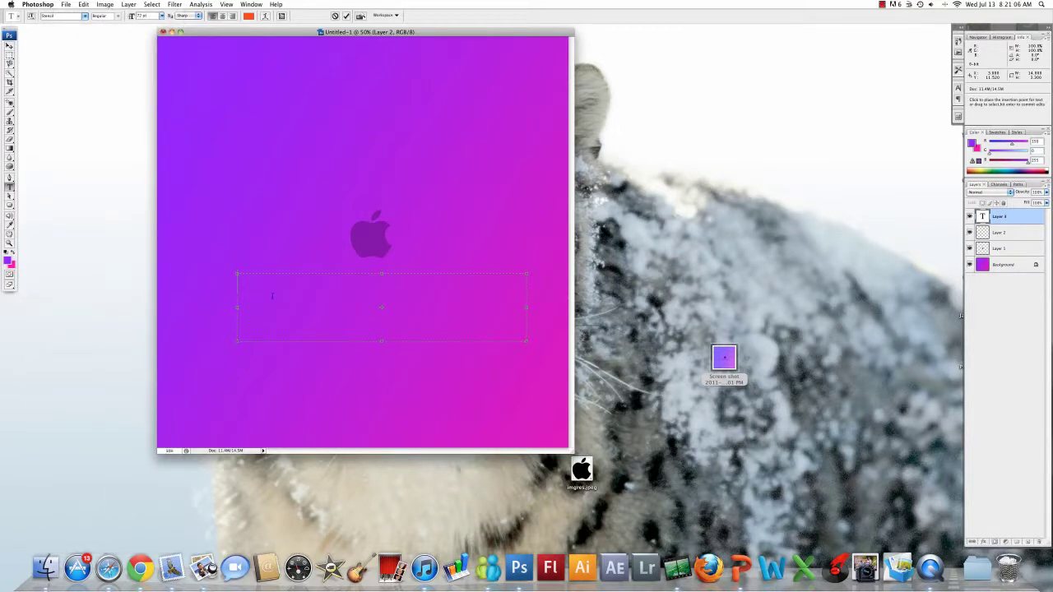
Enter PHOTOSHOPTUTS4REAL in the text box and move the lettering so it sits roughly centred beneath the apple
type("T")
type("HOTO")
type("SHOP")
type("TUTS")
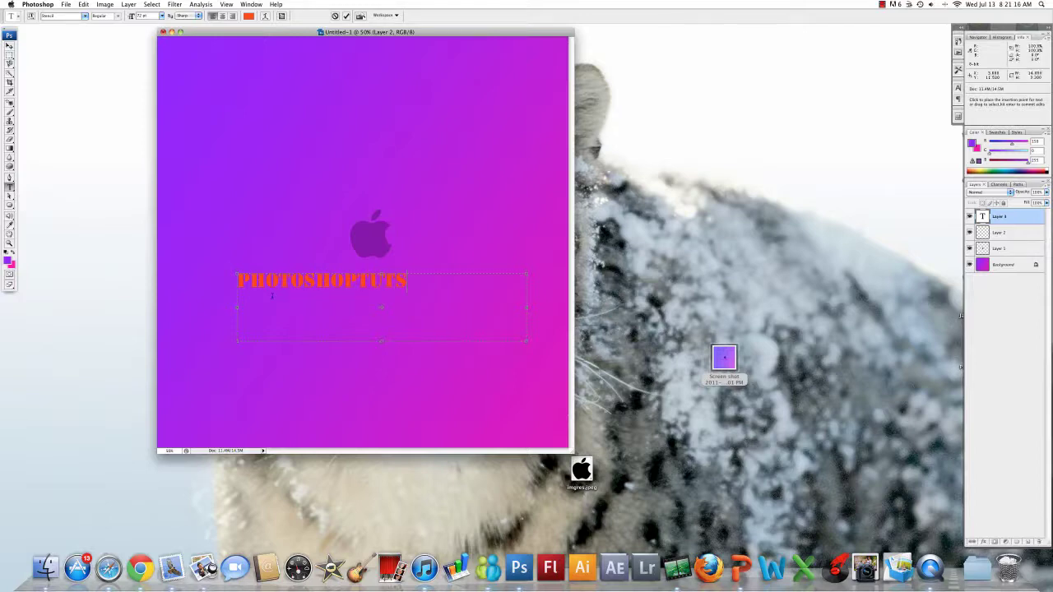
type("4REAL")
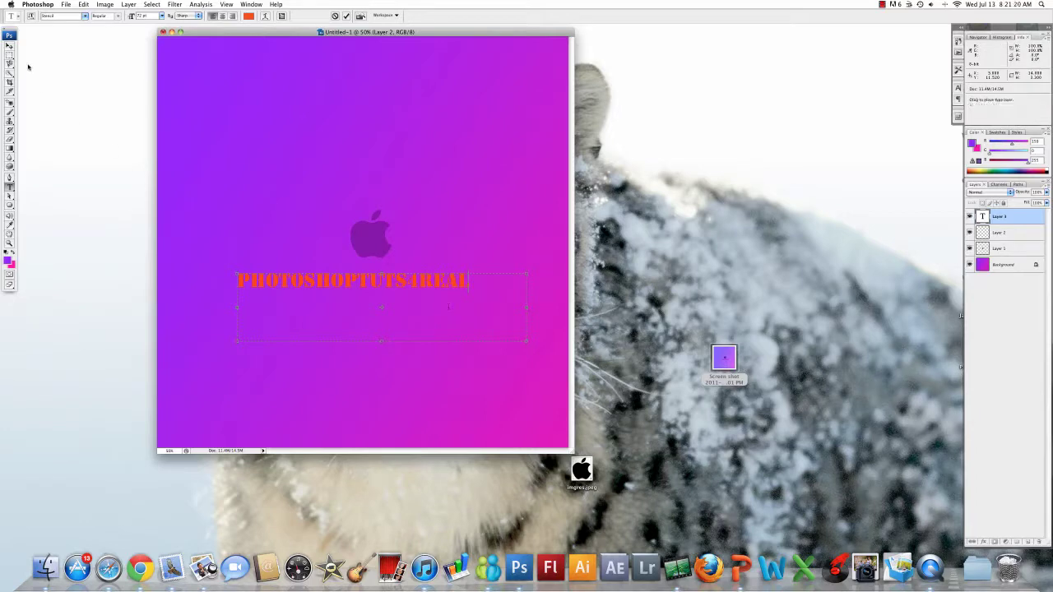
left_click(11, 46)
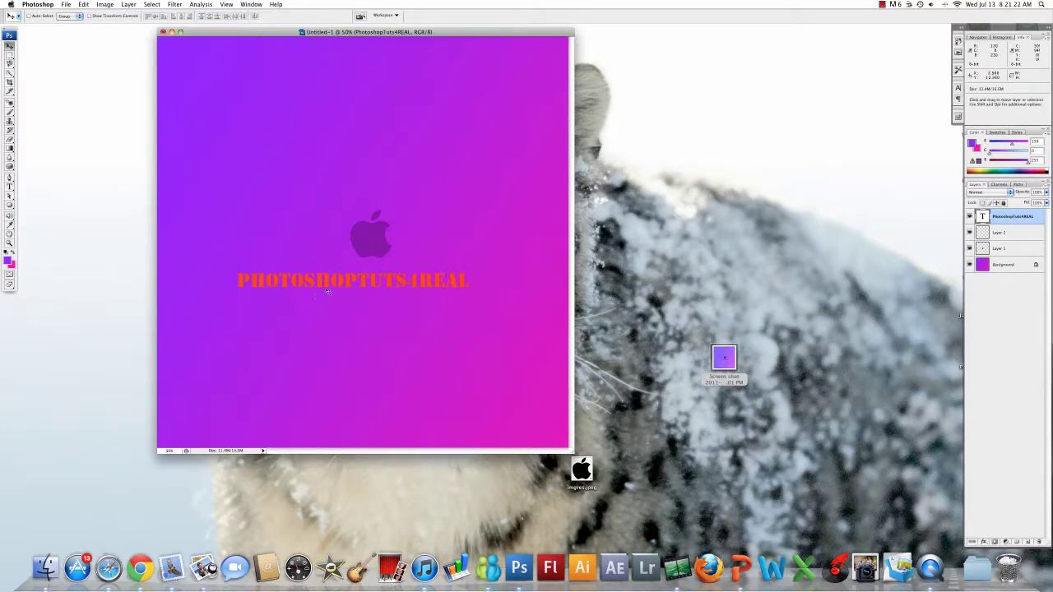
left_click_drag(331, 288, 354, 284)
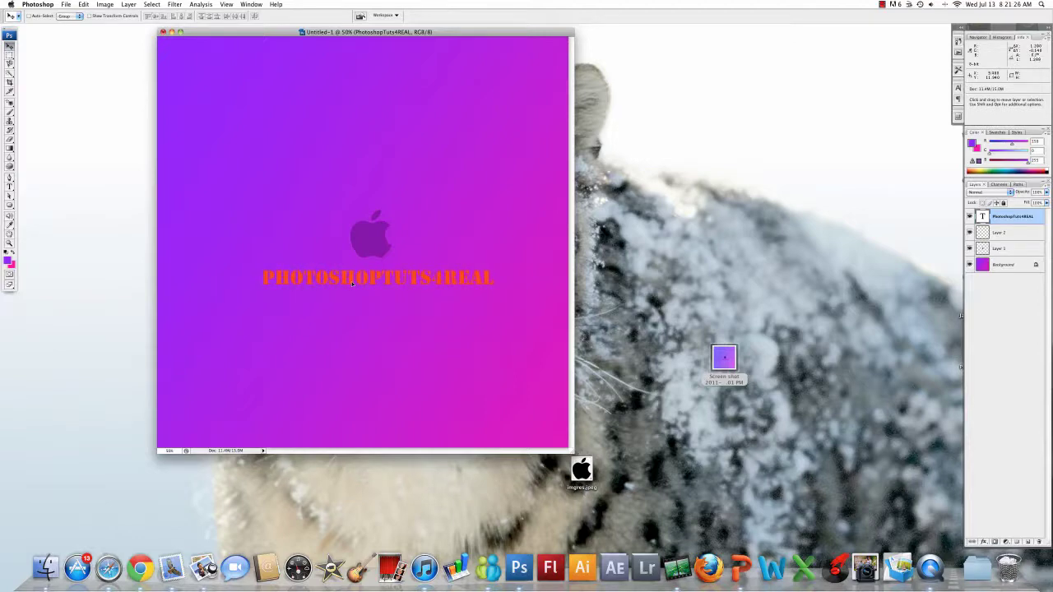
Set the foreground colour to the muted pink #cf45b2
left_click(9, 263)
left_click_drag(485, 285, 490, 265)
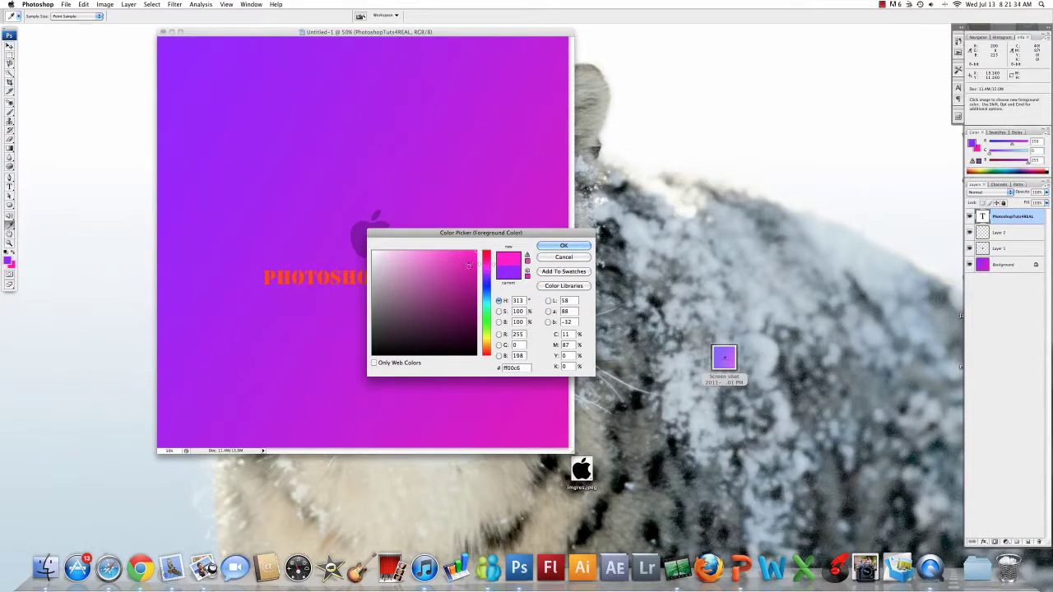
left_click(453, 298)
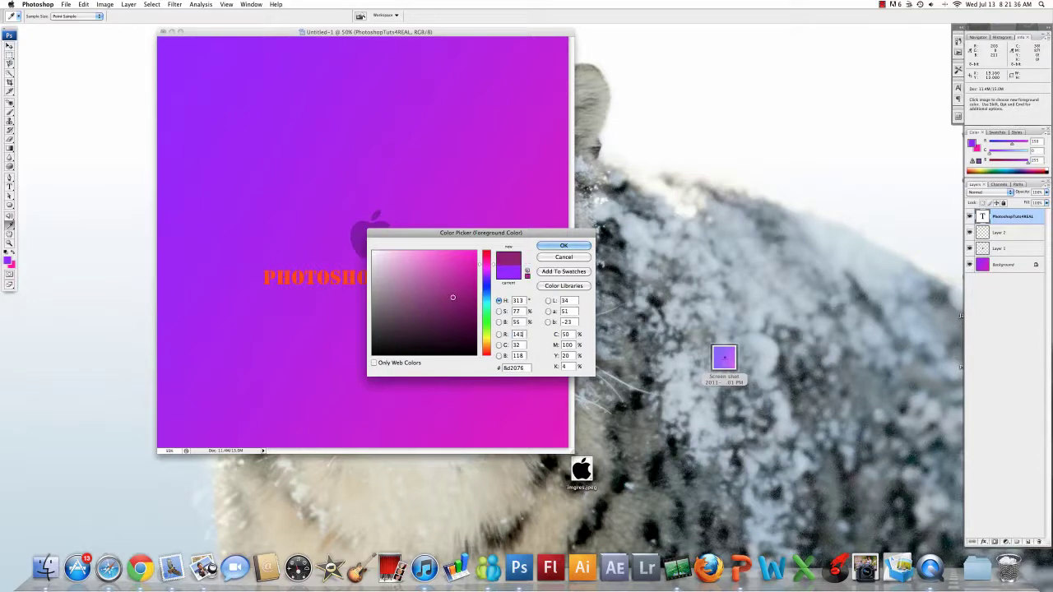
mouse_move(454, 297)
left_mouse_down()
mouse_move(445, 260)
mouse_move(442, 268)
left_mouse_up()
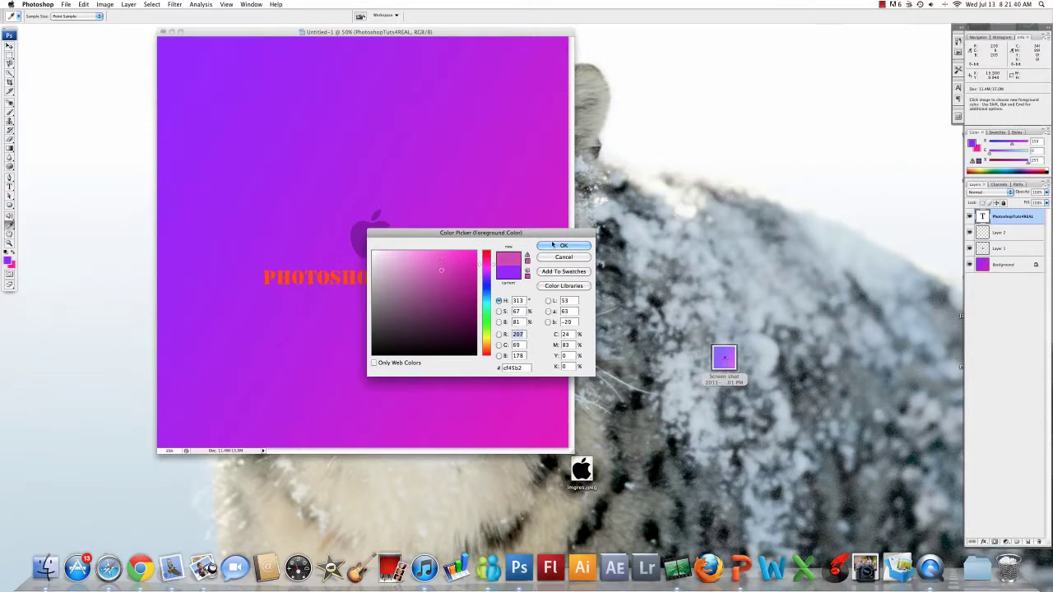
left_click(564, 245)
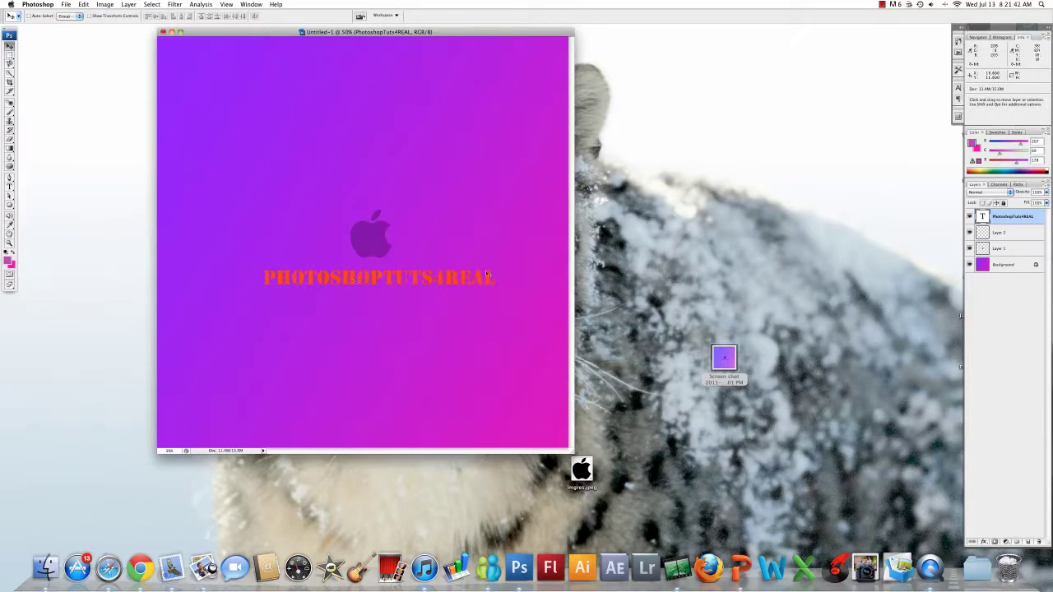
Recolour all of the PHOTOSHOPTUTS4REAL lettering with the pink #cf45b2 and nudge it slightly closer to the apple
left_click(9, 187)
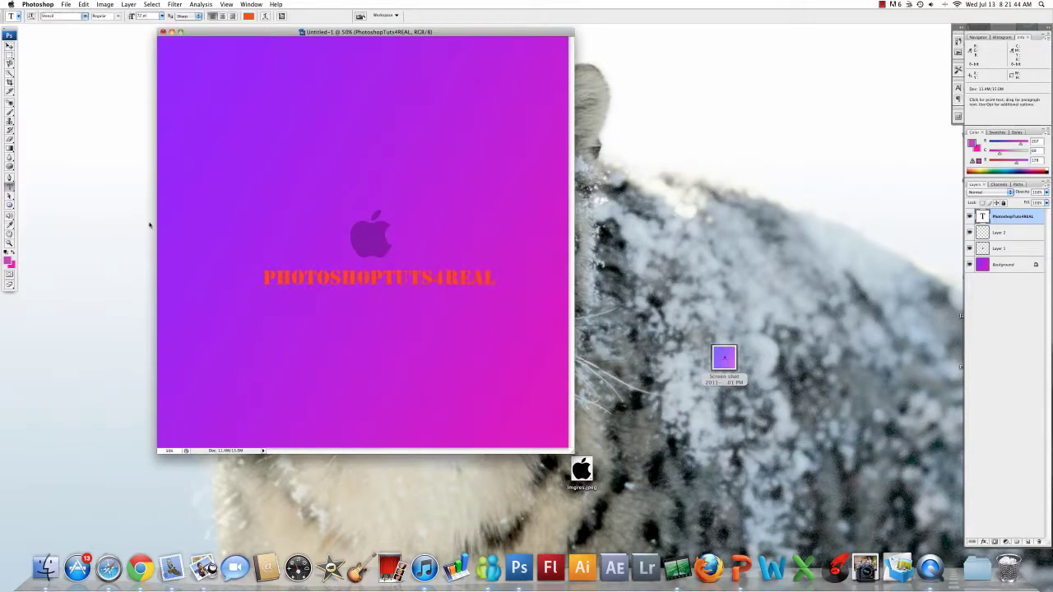
double_click(345, 278)
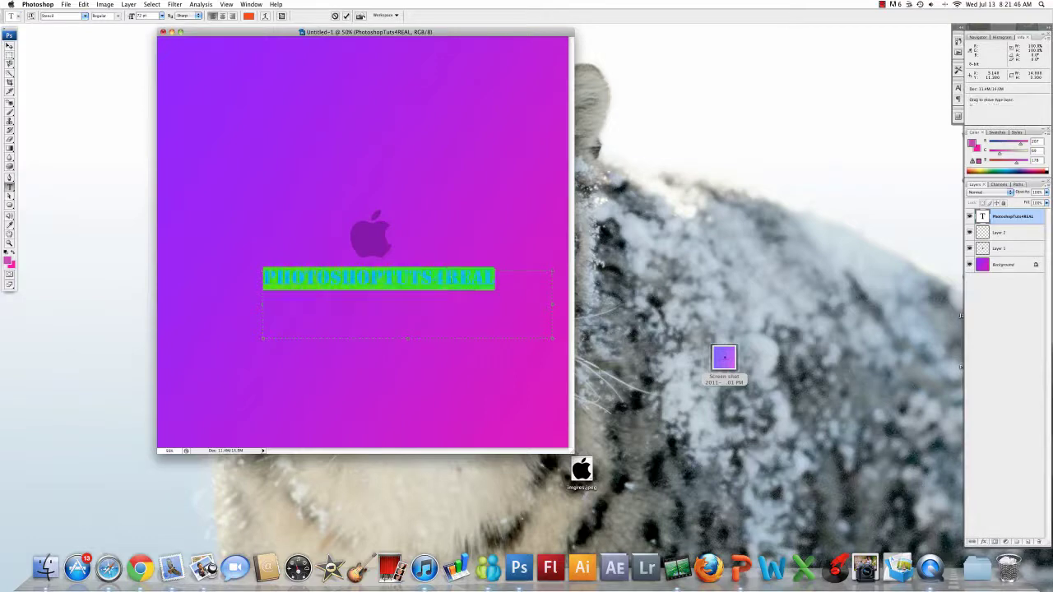
right_click(346, 284)
left_click(268, 328)
left_click(10, 261)
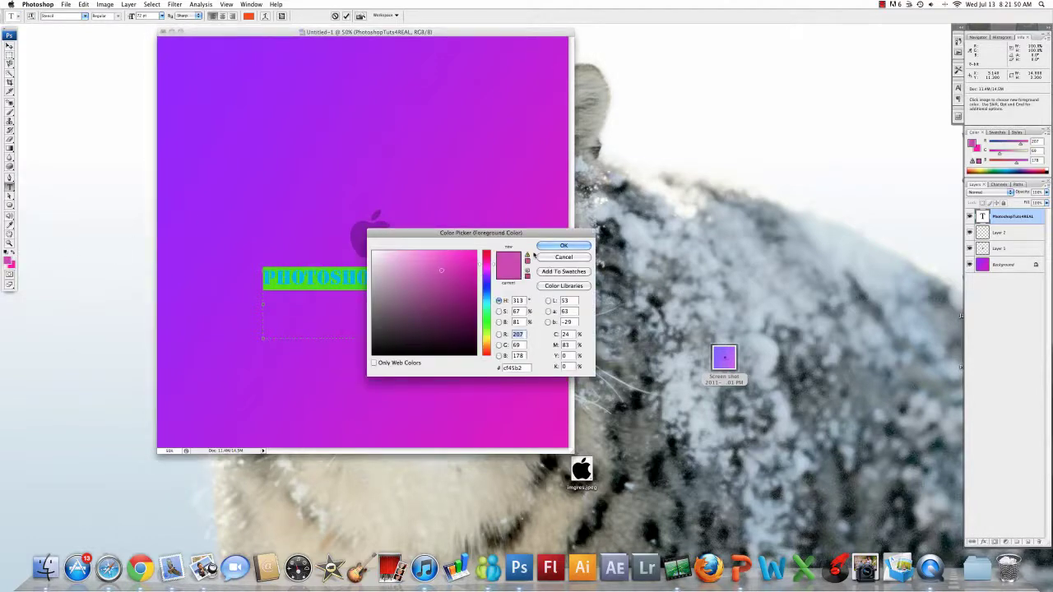
left_click(563, 245)
key("ctrl+h")
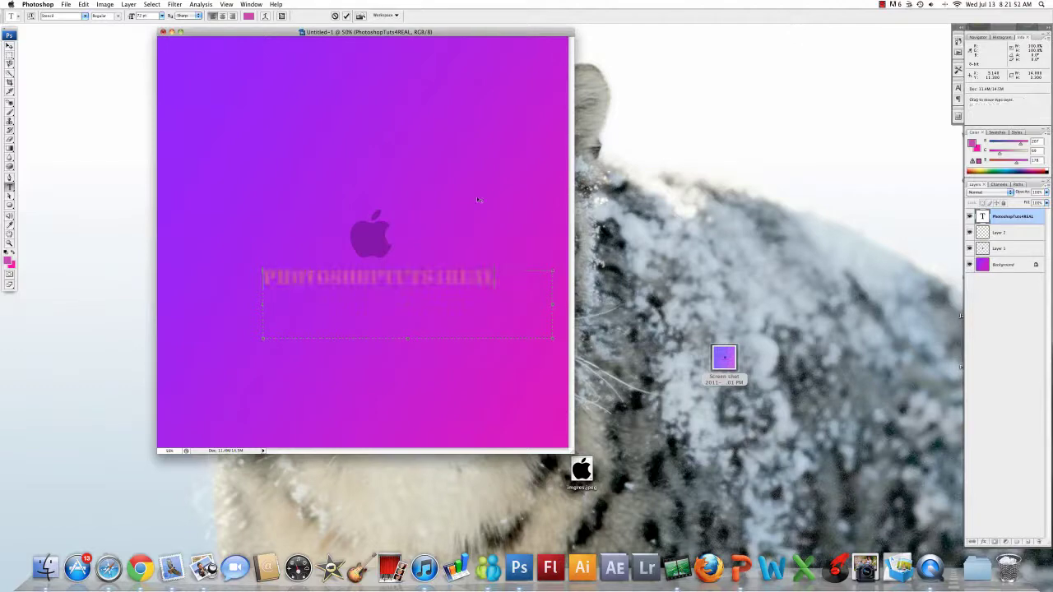
left_click(10, 46)
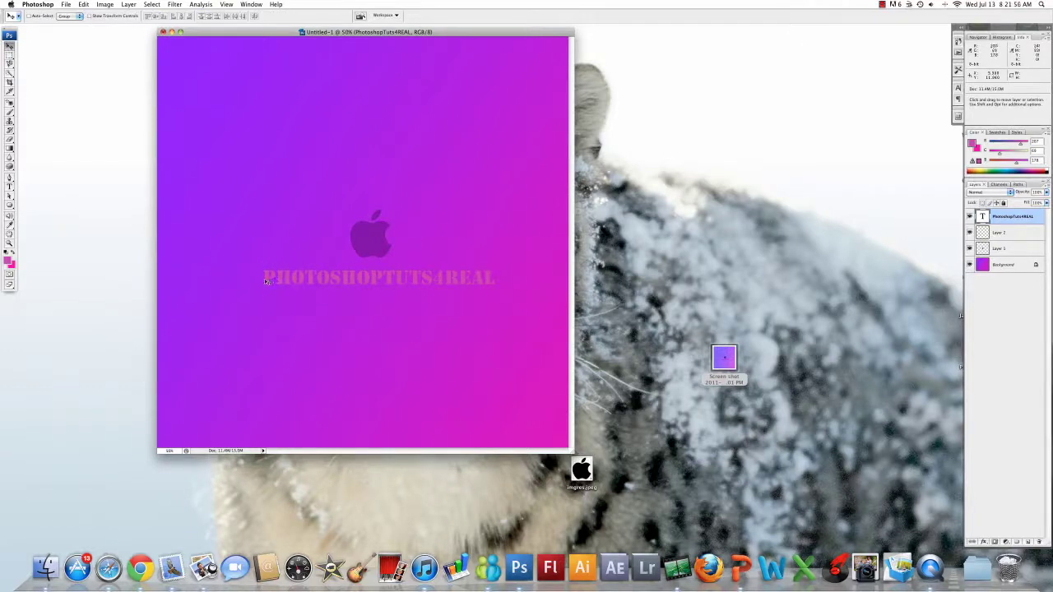
left_click_drag(266, 281, 264, 279)
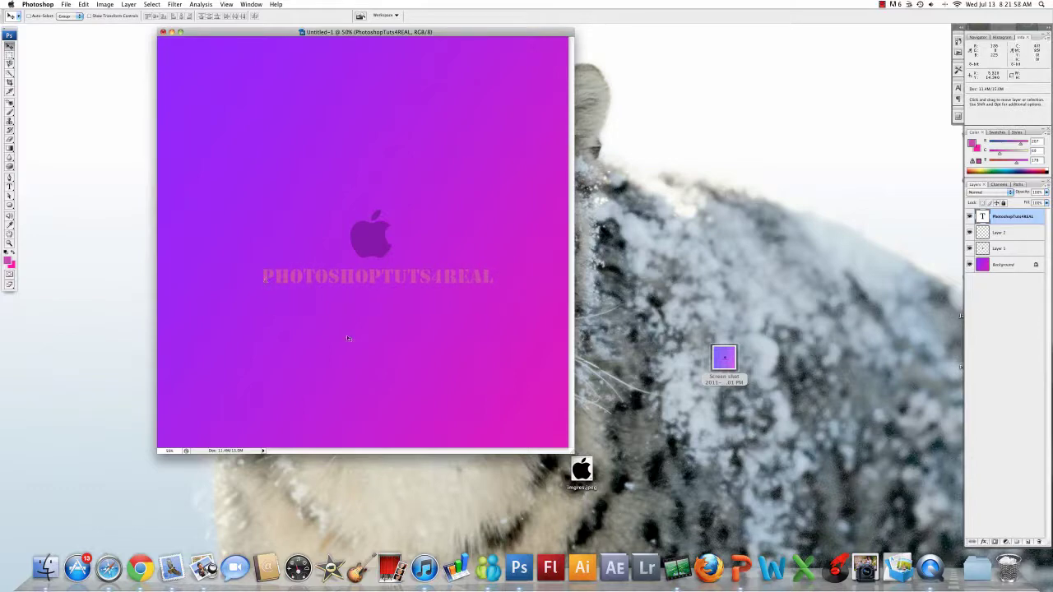